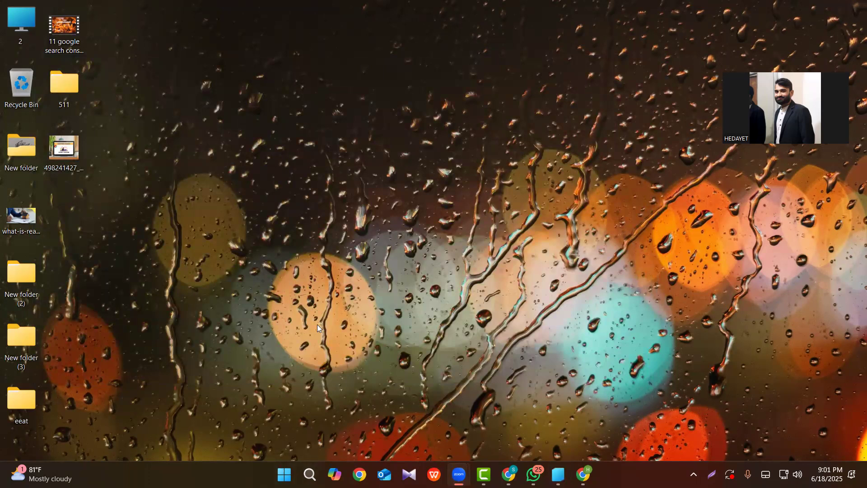
- Switch to the Chrome window, keep it open, and visit the Contrive Fashion site, leaving the post editor without saving
{"action": "left_click", "coordinate": [502, 145]}
{"action": "mouse_move", "coordinate": [583, 475]}
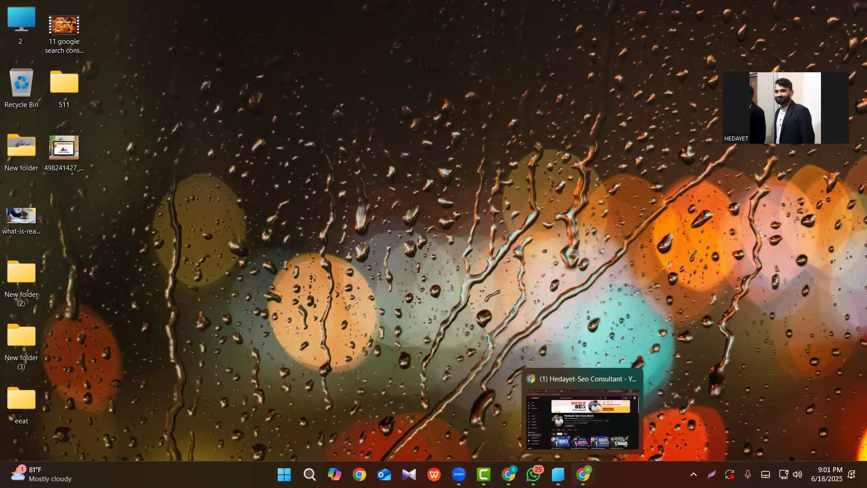
{"action": "left_click", "coordinate": [632, 378]}
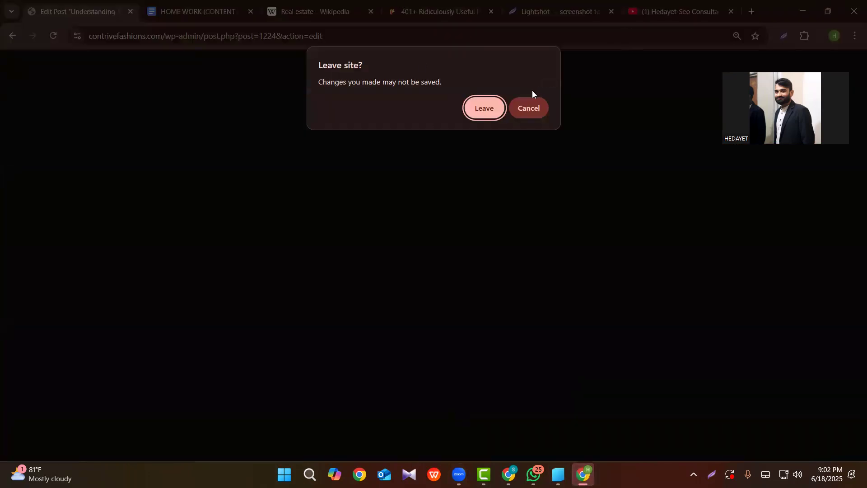
{"action": "left_click", "coordinate": [527, 108]}
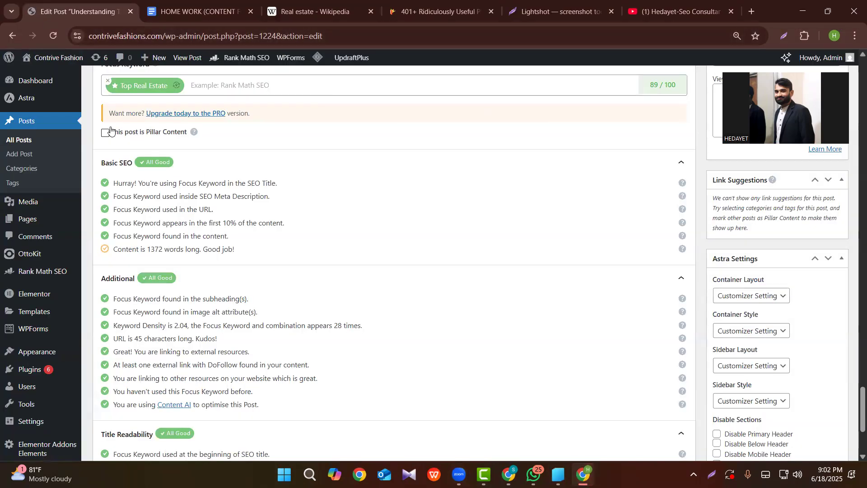
{"action": "scroll", "coordinate": [110, 131], "scroll_direction": "up", "scroll_amount": 1}
{"action": "left_click", "coordinate": [56, 57]}
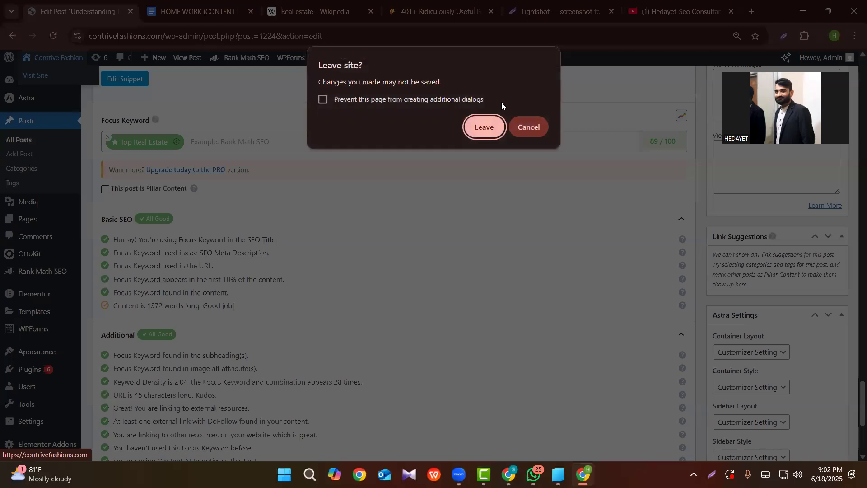
{"action": "left_click", "coordinate": [478, 125]}
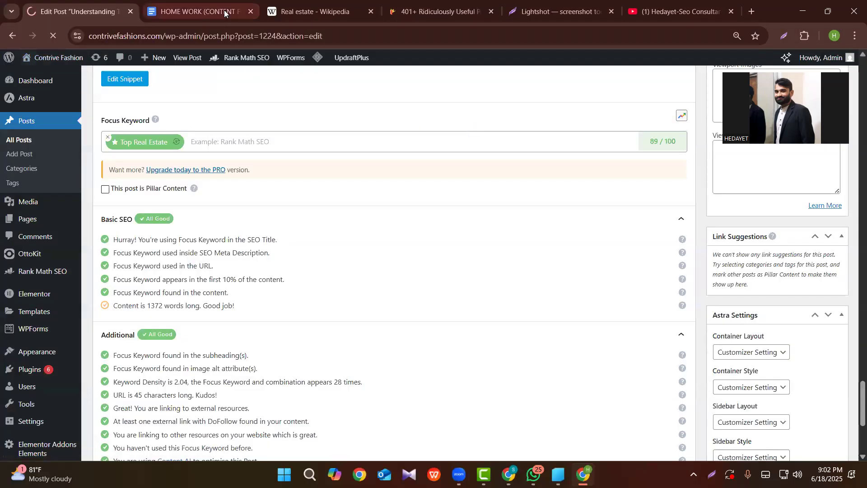
- Close all the other browser tabs so that only the Contrive Fashion home page stays open
{"action": "left_click", "coordinate": [250, 12]}
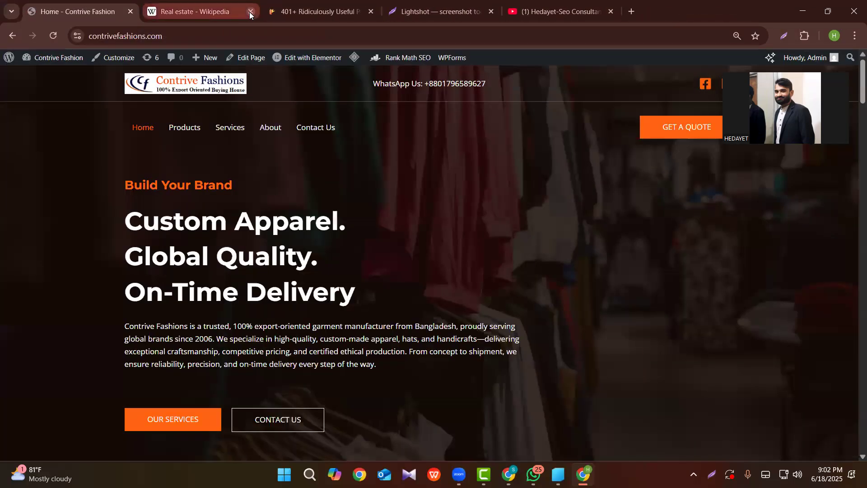
{"action": "left_click", "coordinate": [250, 13]}
{"action": "left_click", "coordinate": [250, 13]}
{"action": "left_click", "coordinate": [249, 13]}
{"action": "left_click", "coordinate": [250, 13]}
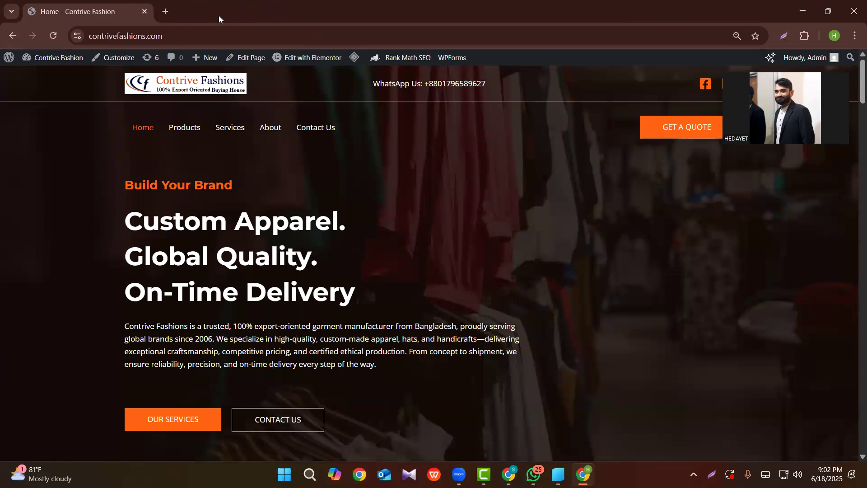
{"action": "scroll", "coordinate": [378, 247], "scroll_direction": "down", "scroll_amount": 4}
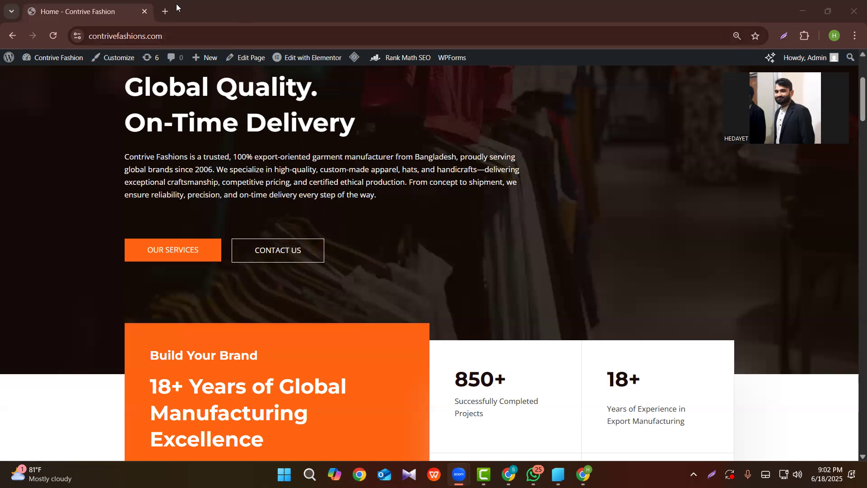
- Add an empty browser tab and open the WordPress dashboard from the Contrive Fashion home page
{"action": "left_click", "coordinate": [166, 11]}
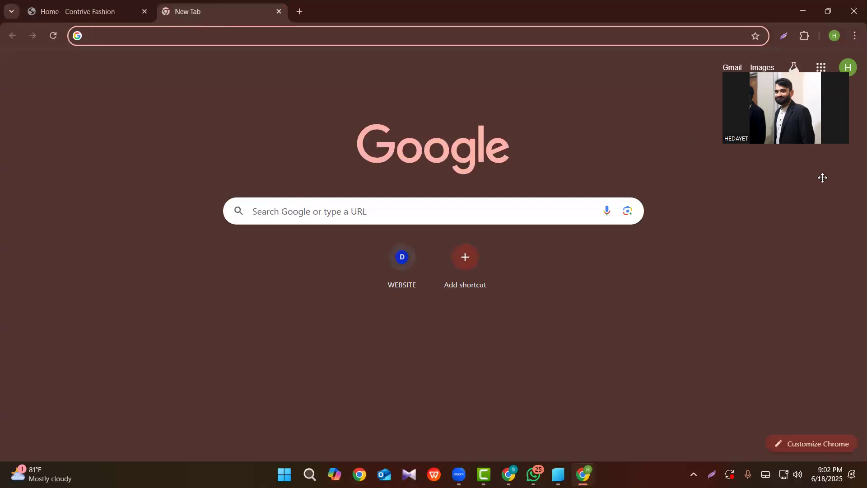
{"action": "left_click", "coordinate": [111, 6]}
{"action": "scroll", "coordinate": [159, 139], "scroll_direction": "up", "scroll_amount": 4}
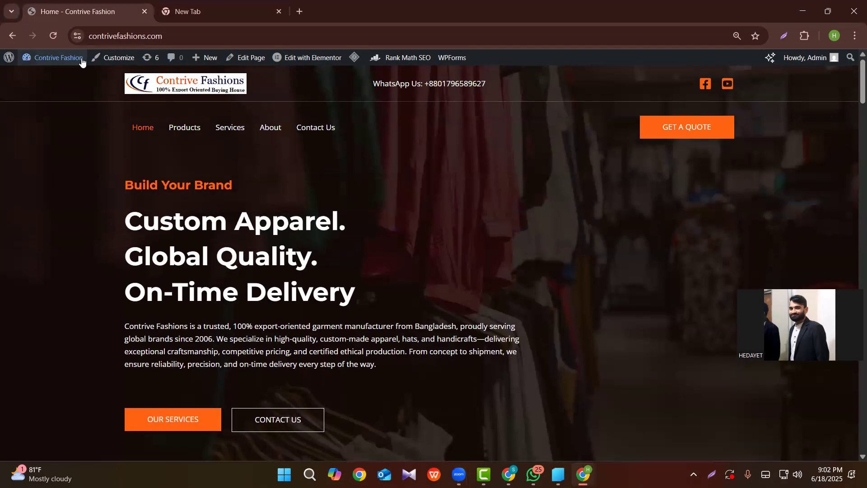
{"action": "left_click", "coordinate": [52, 72]}
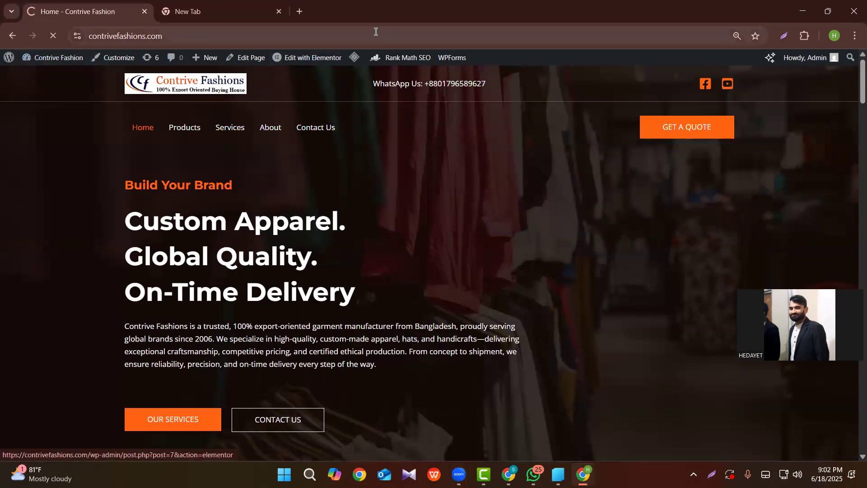
- Open Google Docs from the Google apps in the empty tab and create a blank document
{"action": "left_click", "coordinate": [203, 11]}
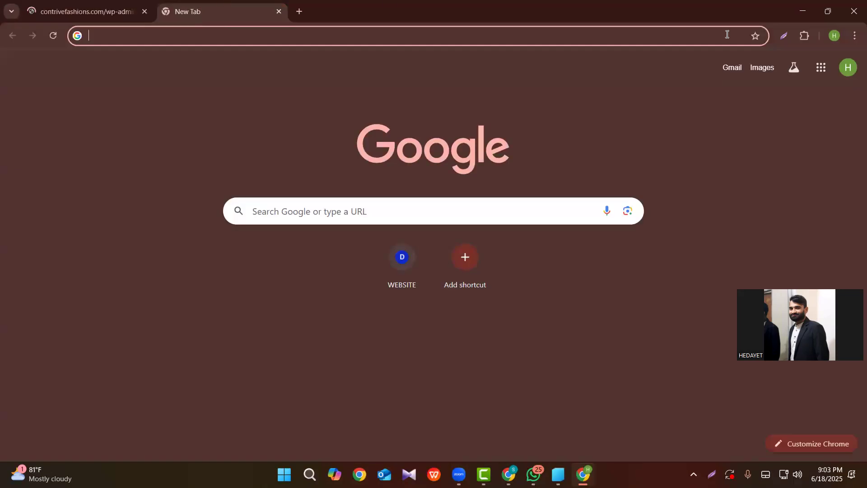
{"action": "left_click", "coordinate": [730, 145]}
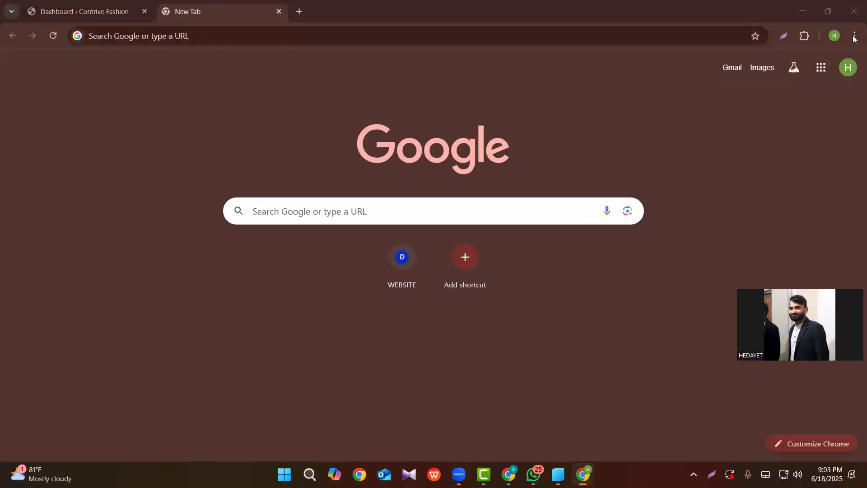
{"action": "left_click", "coordinate": [821, 67]}
{"action": "scroll", "coordinate": [739, 237], "scroll_direction": "down", "scroll_amount": 4}
{"action": "left_click", "coordinate": [814, 197]}
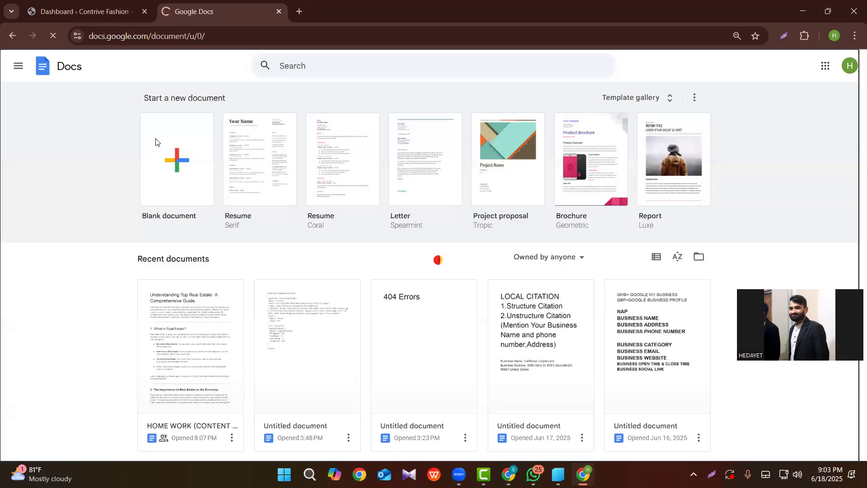
{"action": "left_click", "coordinate": [154, 140]}
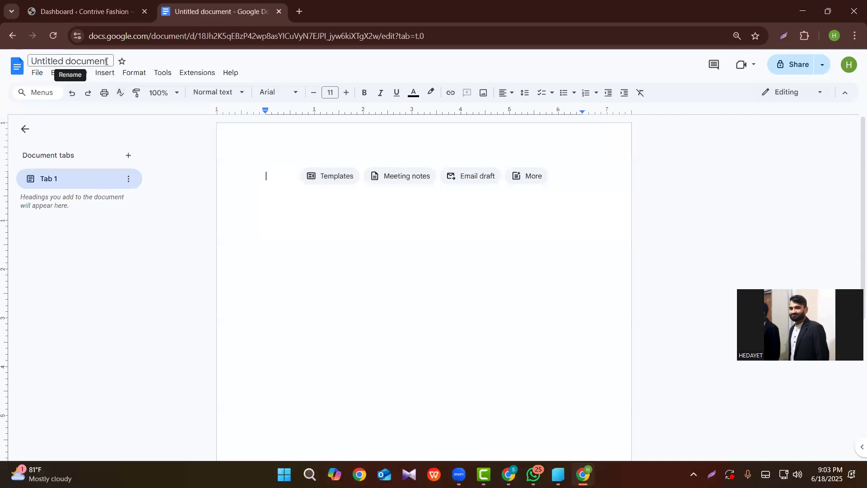
- Rename the untitled document as "TECHNICAL SEO" and return to its empty page
{"action": "left_click", "coordinate": [70, 60]}
{"action": "key", "text": "Return"}
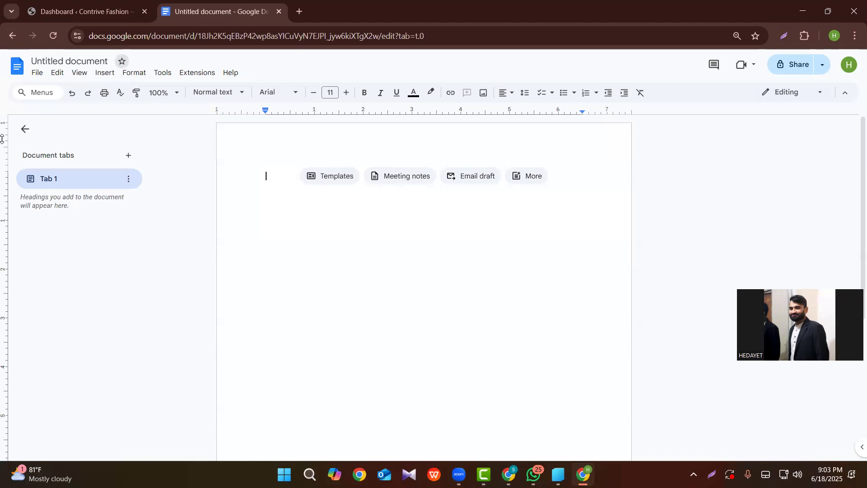
{"action": "left_click", "coordinate": [78, 60]}
{"action": "left_click", "coordinate": [78, 60]}
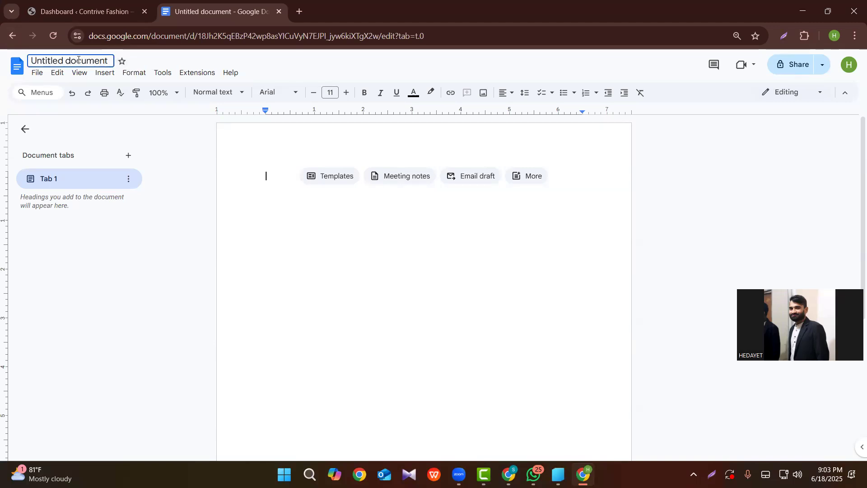
{"action": "double_click", "coordinate": [79, 60]}
{"action": "key", "text": "ctrl+a"}
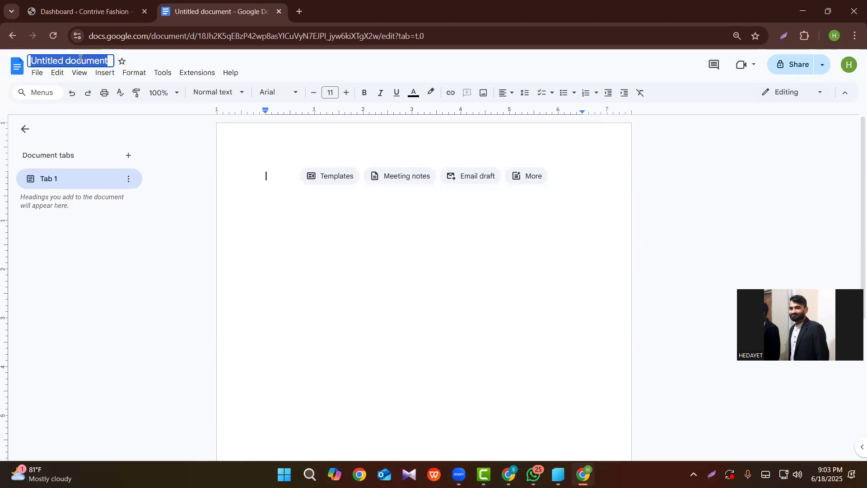
{"action": "left_click", "coordinate": [582, 402]}
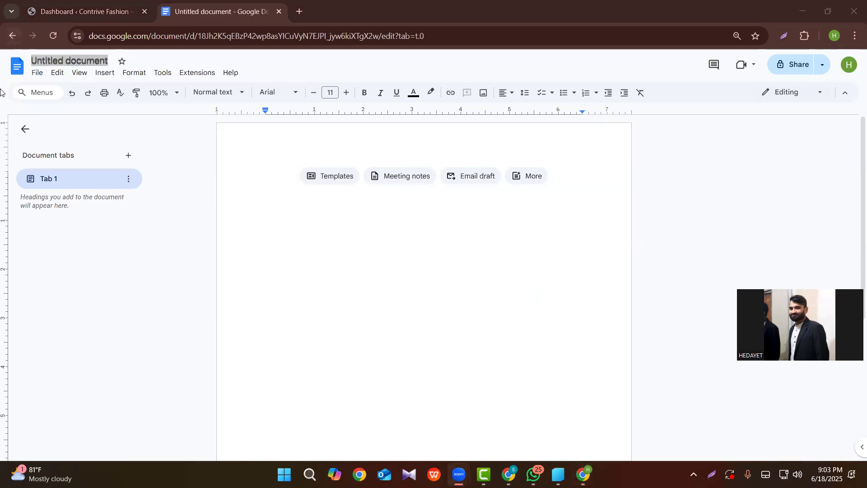
{"action": "left_click", "coordinate": [85, 54]}
{"action": "left_click", "coordinate": [79, 72]}
{"action": "left_click", "coordinate": [99, 60]}
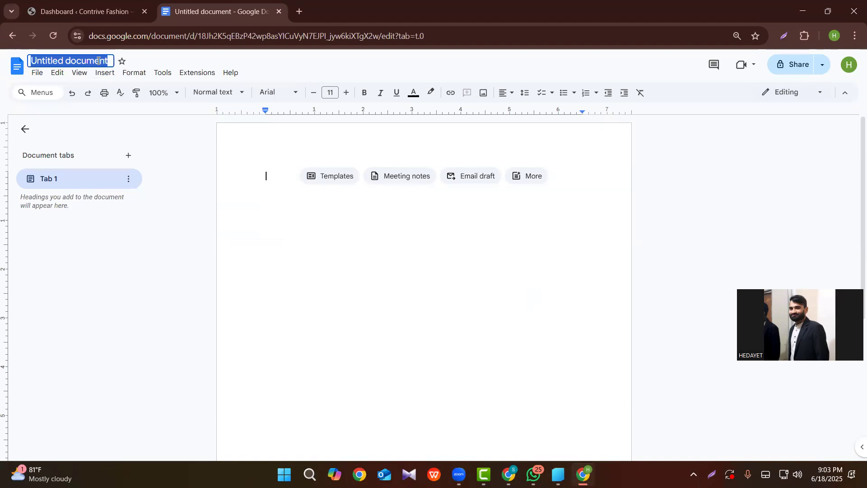
{"action": "type", "text": "TECHNI"}
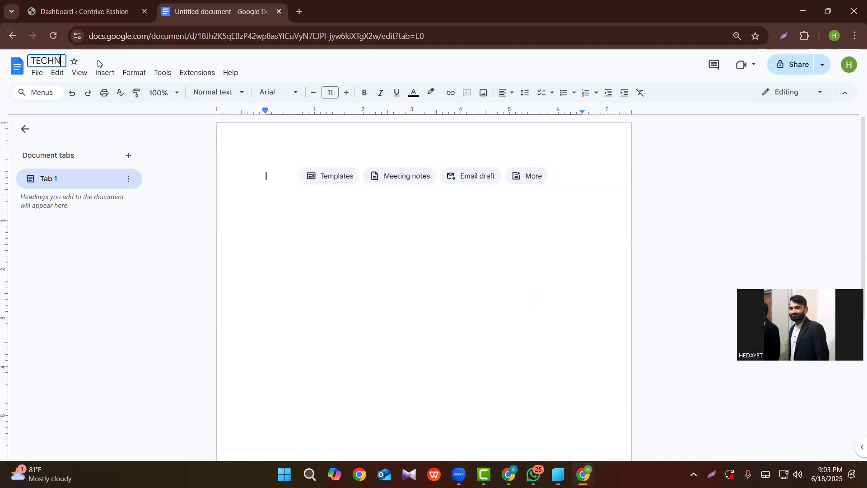
{"action": "type", "text": "CAL S E"}
{"action": "key", "text": "BackSpace"}
{"action": "key", "text": "BackSpace"}
{"action": "type", "text": "EO"}
{"action": "left_click", "coordinate": [286, 180]}
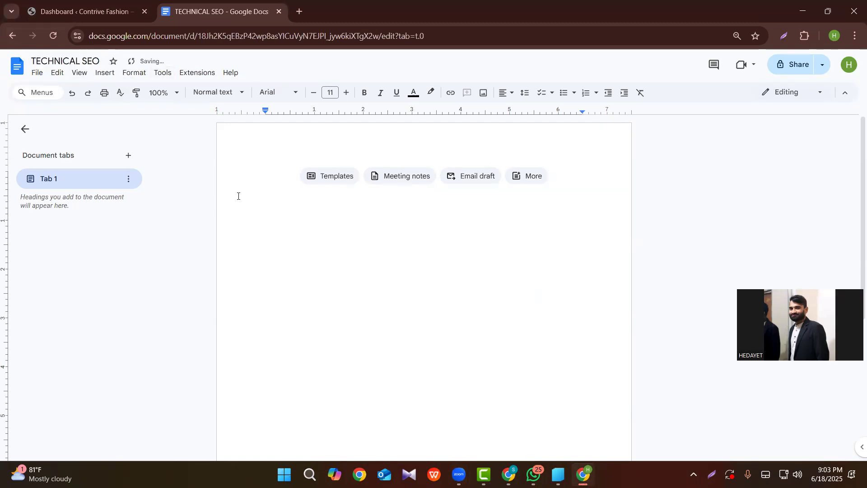
- Write the line "Sitemap & Robots.txt" in the document at font size 27
{"action": "left_click", "coordinate": [348, 93]}
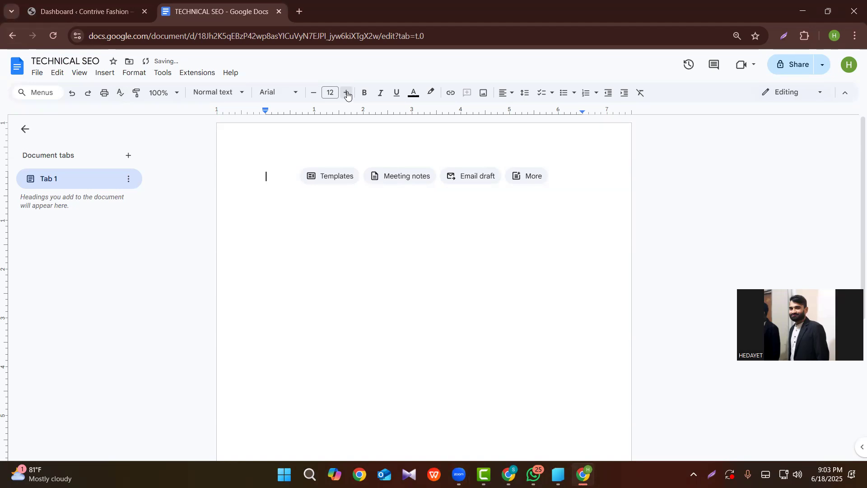
{"action": "left_click", "coordinate": [348, 93]}
{"action": "left_click", "coordinate": [348, 93]}
{"action": "left_click", "coordinate": [348, 93]}
{"action": "left_click", "coordinate": [347, 93]}
{"action": "type", "text": "Sitena"}
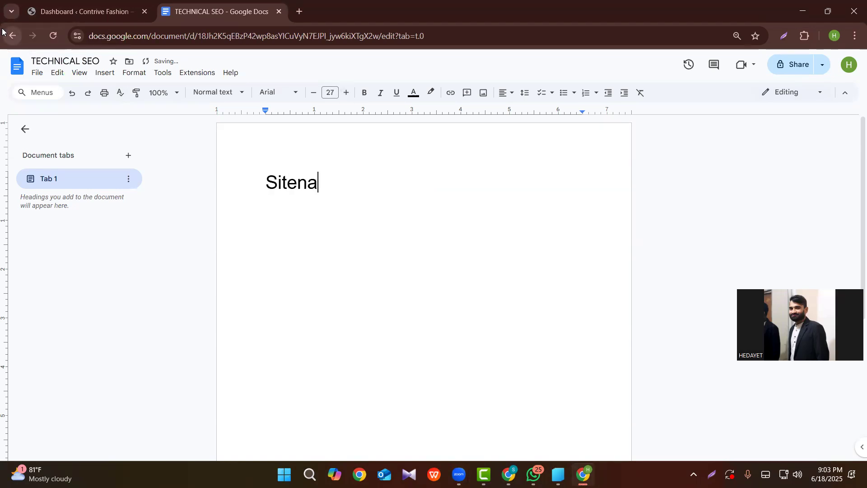
{"action": "key", "text": "BackSpace"}
{"action": "key", "text": "BackSpace"}
{"action": "type", "text": "map"}
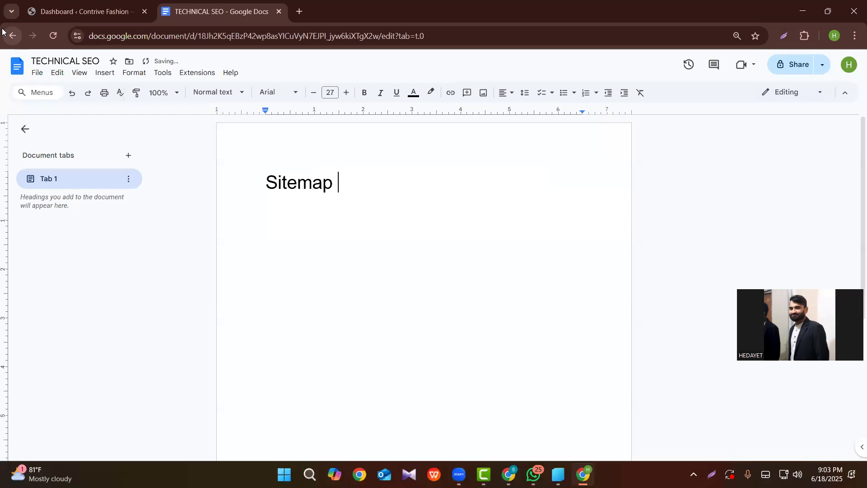
{"action": "type", "text": " & R"}
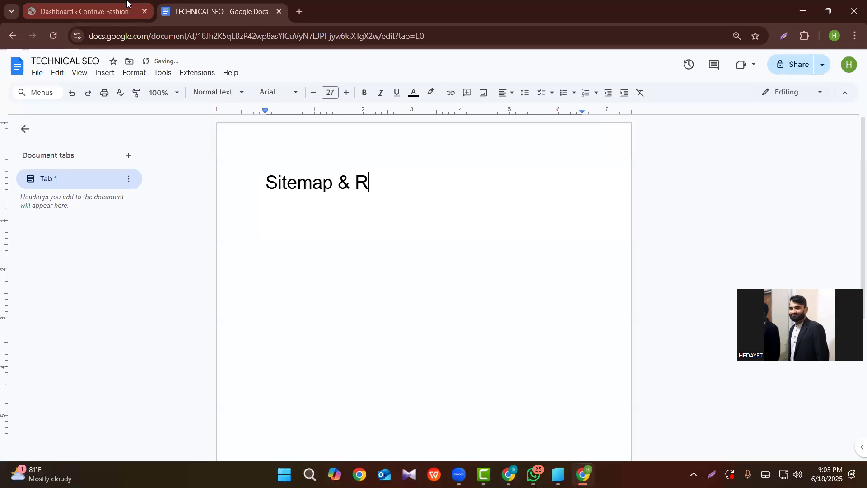
{"action": "type", "text": "obots"}
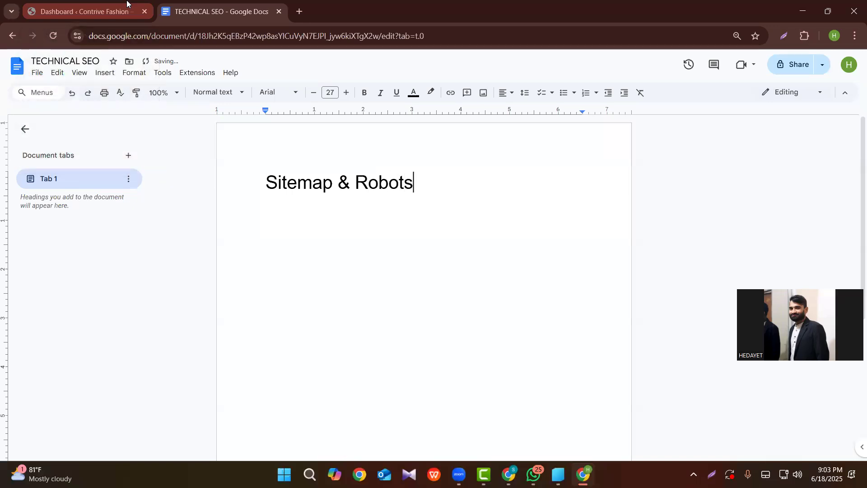
{"action": "type", "text": ".txt"}
- Enlarge the whole "Sitemap & Robots.txt" line to font size 42
{"action": "key", "text": "Home"}
{"action": "key", "text": "shift+End"}
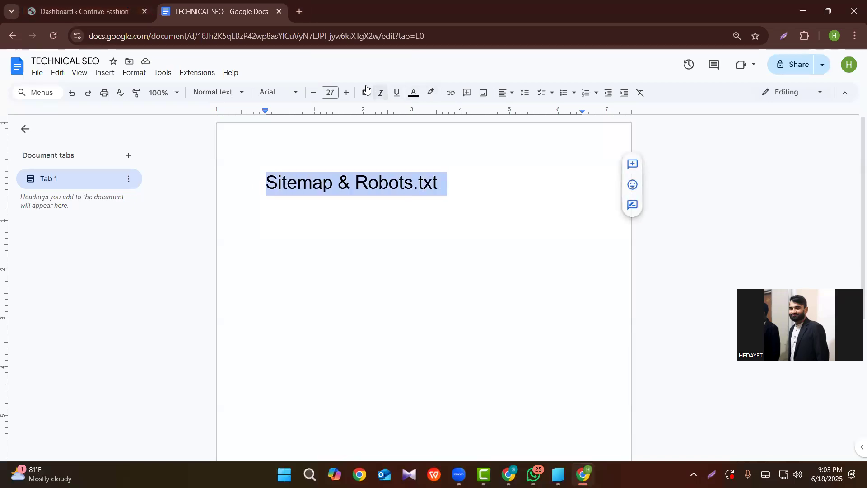
{"action": "left_click", "coordinate": [346, 92]}
{"action": "left_click", "coordinate": [346, 92]}
{"action": "left_click", "coordinate": [347, 92]}
{"action": "left_click", "coordinate": [348, 91]}
{"action": "left_click", "coordinate": [347, 92]}
{"action": "left_click", "coordinate": [347, 92]}
{"action": "left_click", "coordinate": [347, 92]}
{"action": "left_click", "coordinate": [347, 92]}
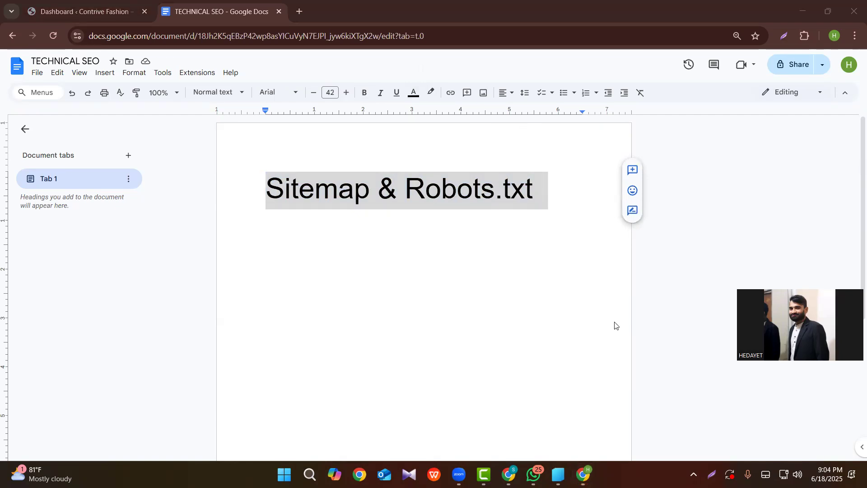
{"action": "left_click", "coordinate": [301, 218]}
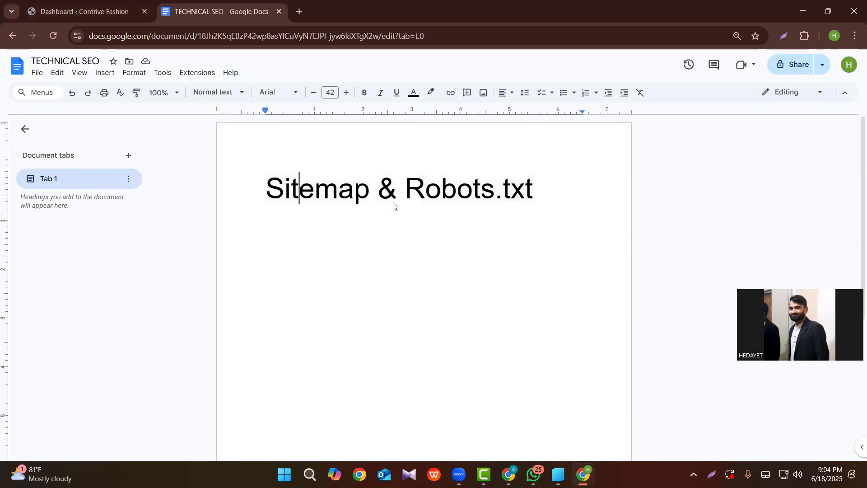
{"action": "left_click_drag", "start_coordinate": [356, 194], "coordinate": [270, 195]}
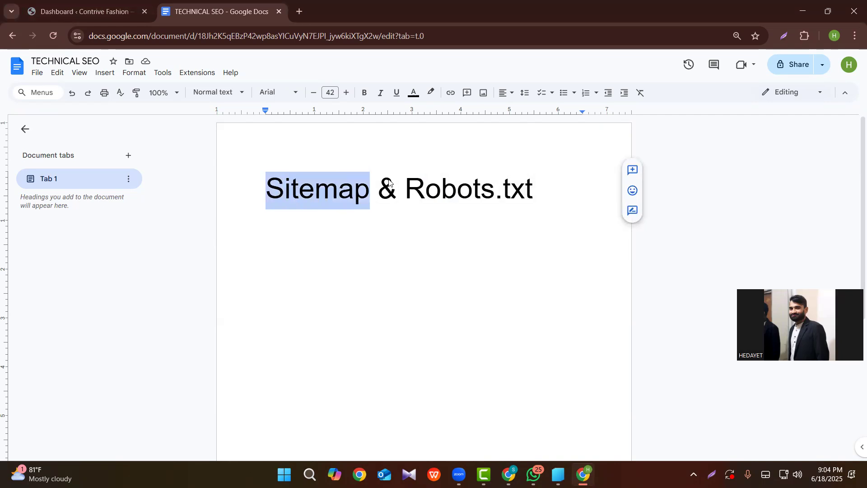
{"action": "left_click", "coordinate": [367, 194]}
{"action": "left_click_drag", "start_coordinate": [367, 195], "coordinate": [184, 178]}
- Switch to the Contrive Fashion WordPress dashboard and open the page for adding plugins
{"action": "left_click", "coordinate": [54, 8]}
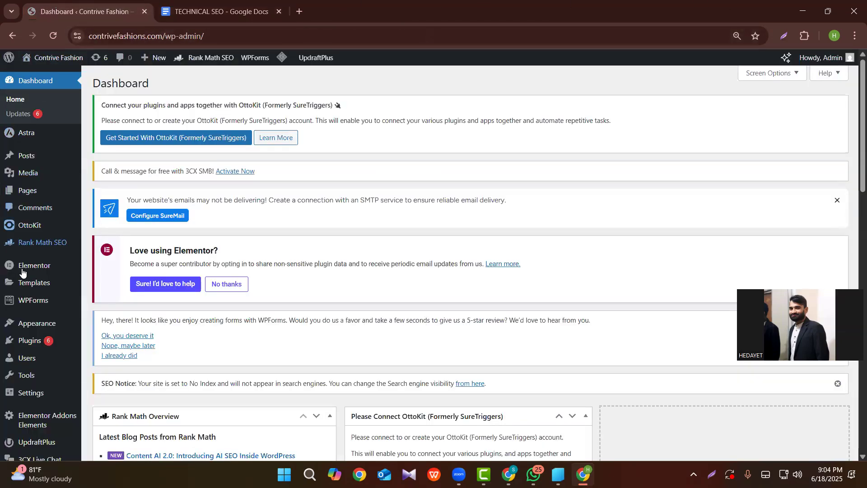
{"action": "mouse_move", "coordinate": [74, 339]}
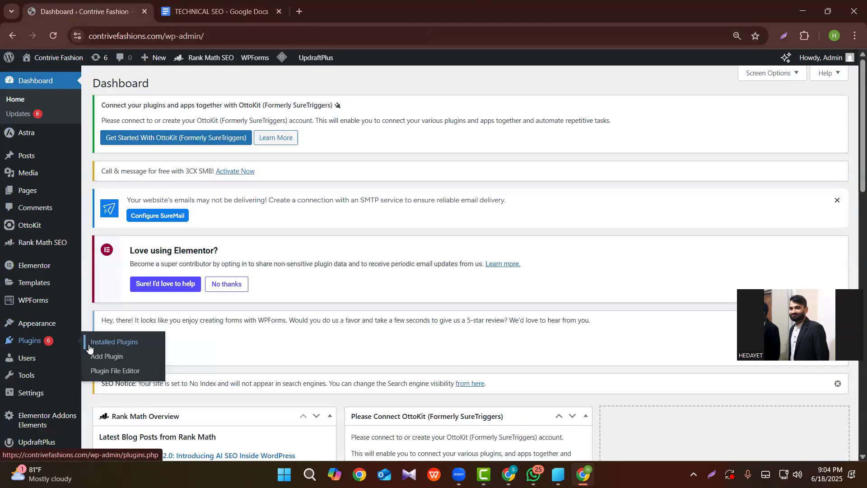
{"action": "left_click", "coordinate": [108, 357]}
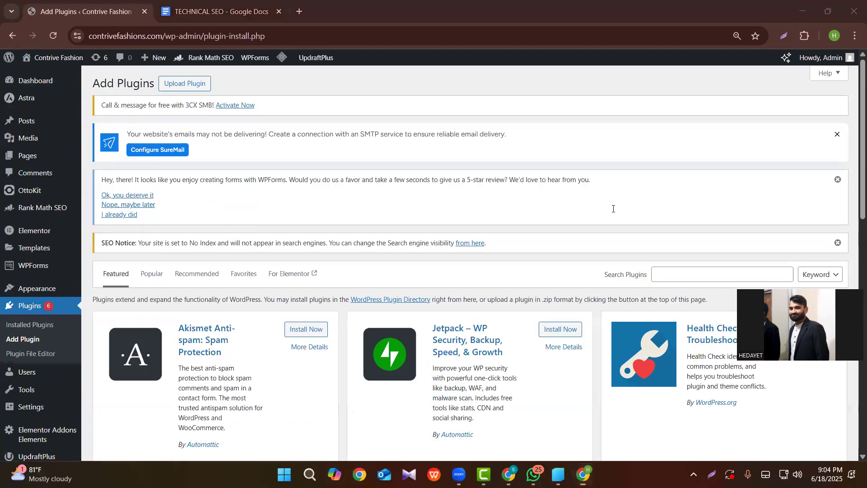
- Search the plugins for "yoast seo", and install and activate the Yoast SEO plugin
{"action": "scroll", "coordinate": [613, 209], "scroll_direction": "down", "scroll_amount": 1}
{"action": "left_click", "coordinate": [669, 214]}
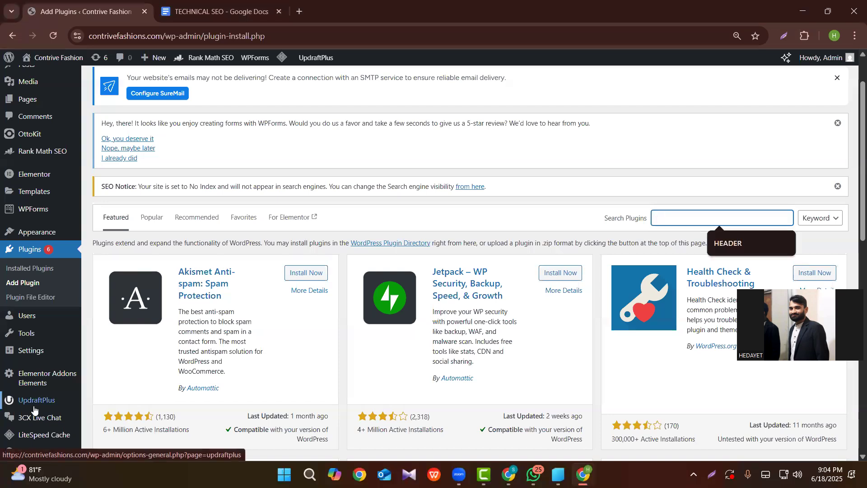
{"action": "type", "text": "yoast seo"}
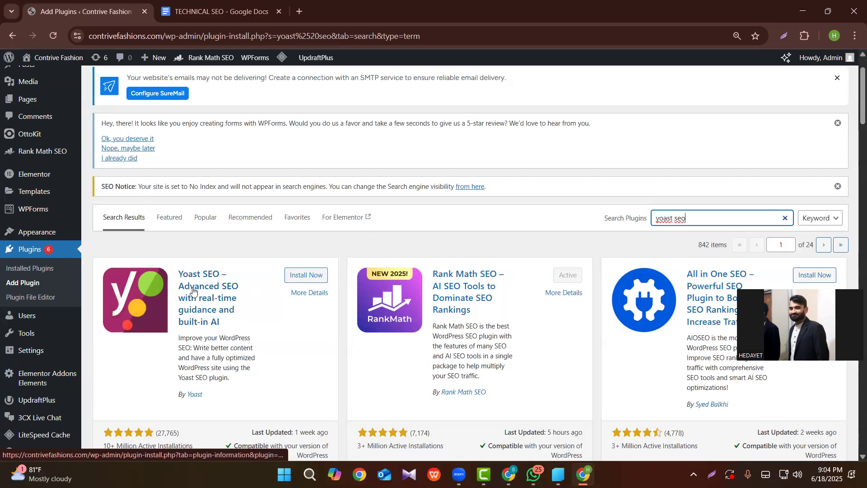
{"action": "left_click", "coordinate": [297, 280]}
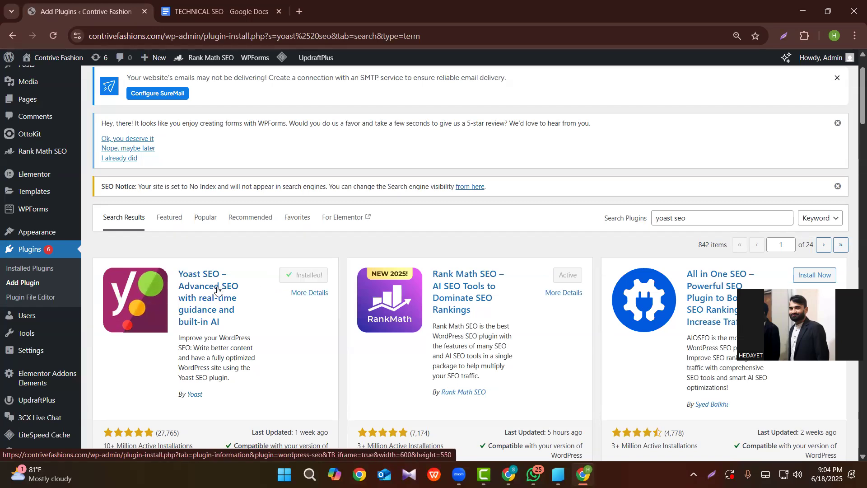
{"action": "left_click", "coordinate": [307, 276]}
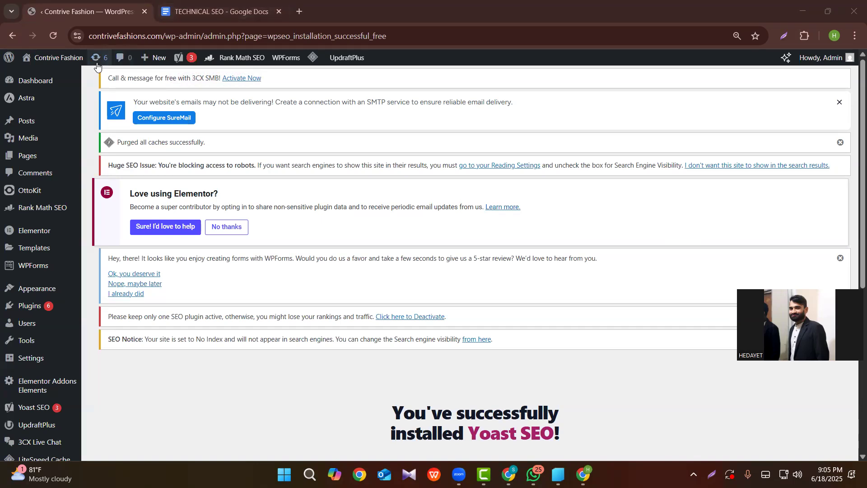
- Visit the live Contrive Fashion home page and copy its web address
{"action": "left_click", "coordinate": [53, 75]}
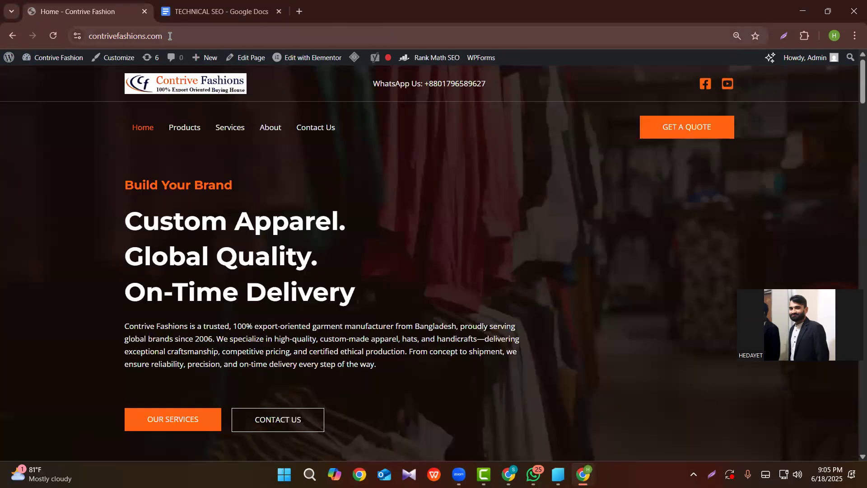
{"action": "left_click_drag", "start_coordinate": [170, 35], "coordinate": [85, 57]}
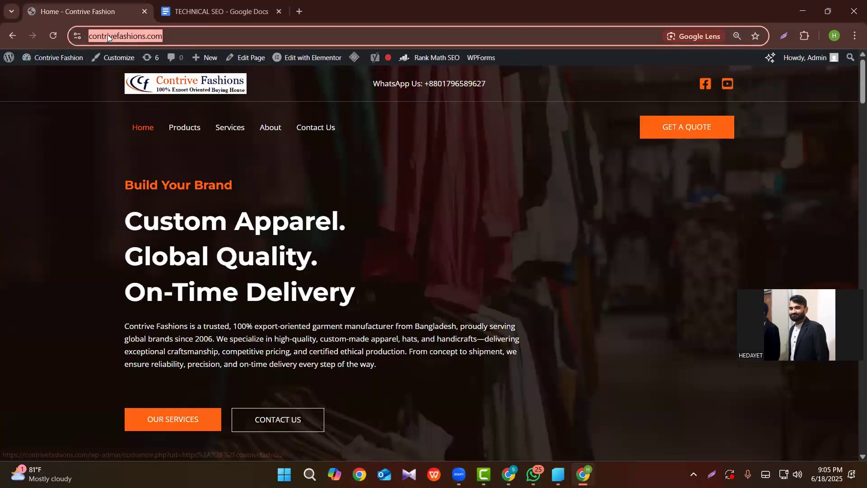
{"action": "right_click", "coordinate": [108, 34]}
{"action": "left_click", "coordinate": [123, 137]}
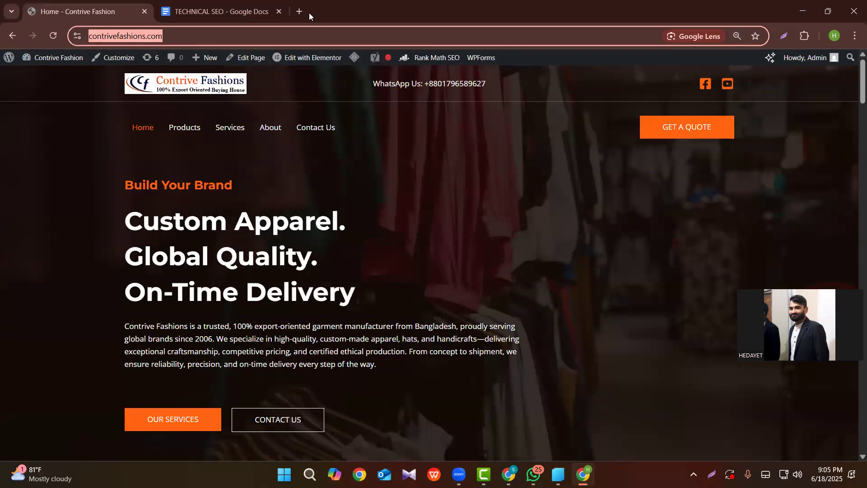
- In the TECHNICAL SEO document, write "url/sitemap.xml" below the heading, leaving one blank line between them
{"action": "left_click", "coordinate": [217, 11]}
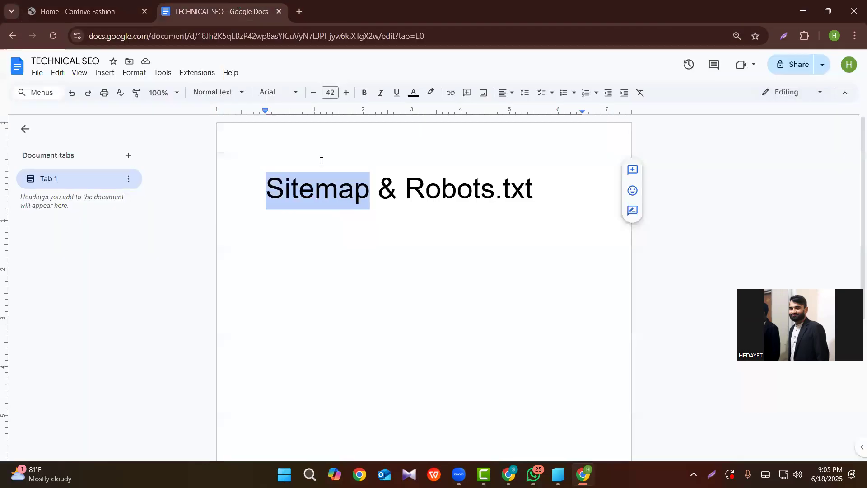
{"action": "left_click", "coordinate": [527, 189]}
{"action": "key", "text": "Return"}
{"action": "key", "text": "Return"}
{"action": "type", "text": "url/"}
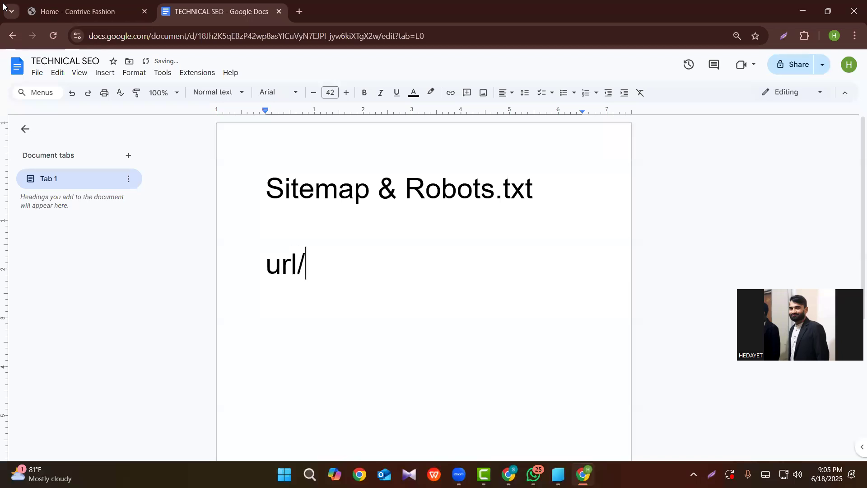
{"action": "type", "text": "sitema"}
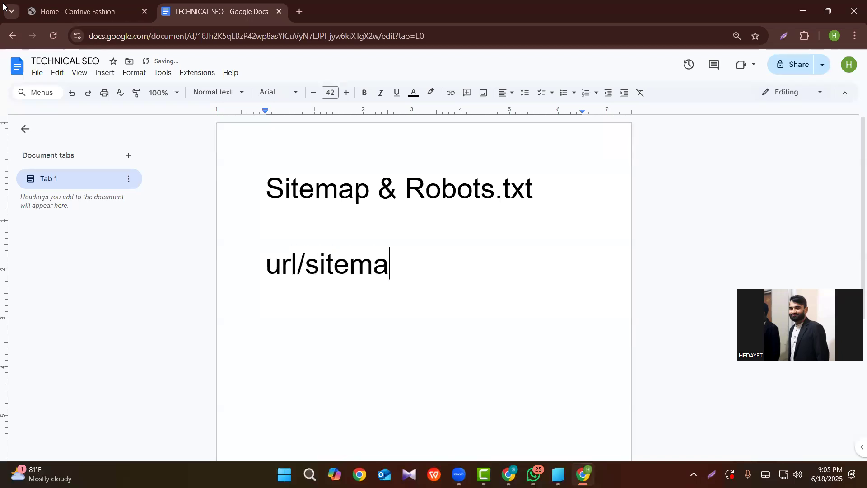
{"action": "type", "text": "p.xm"}
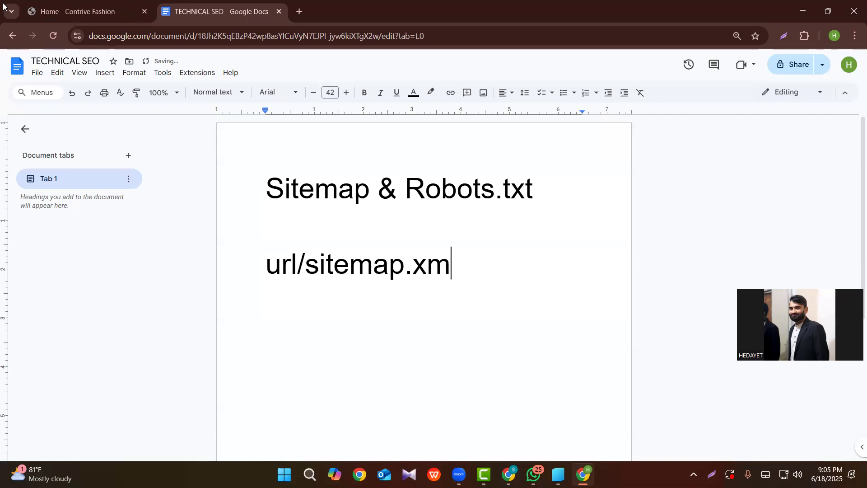
{"action": "type", "text": "l"}
- Add the line "url/robots.txt" directly beneath the sitemap line
{"action": "key", "text": "Return"}
{"action": "type", "text": "ur"}
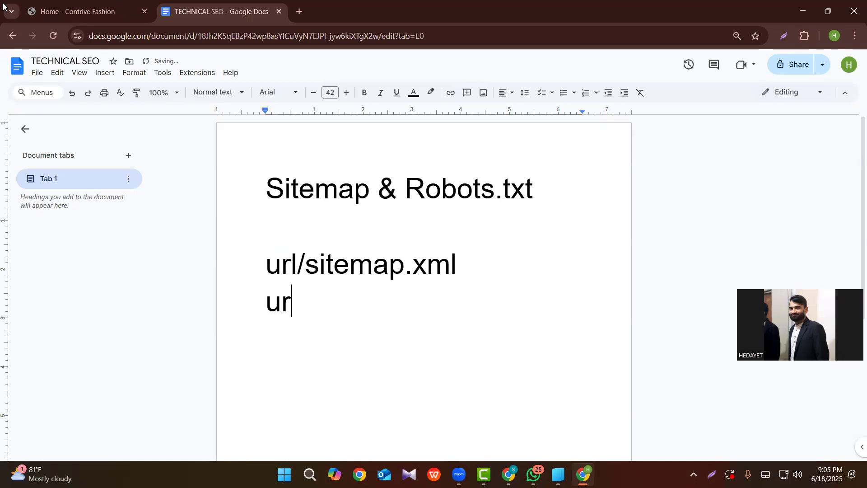
{"action": "type", "text": "l/ro"}
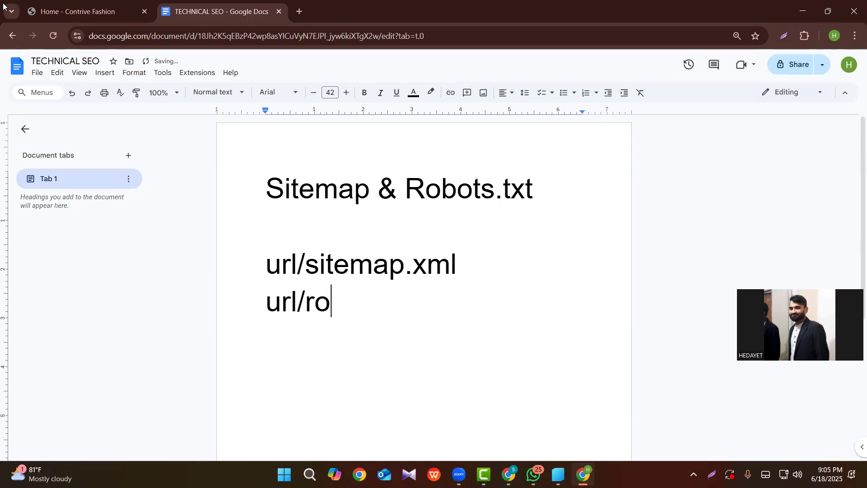
{"action": "type", "text": "bots.txt"}
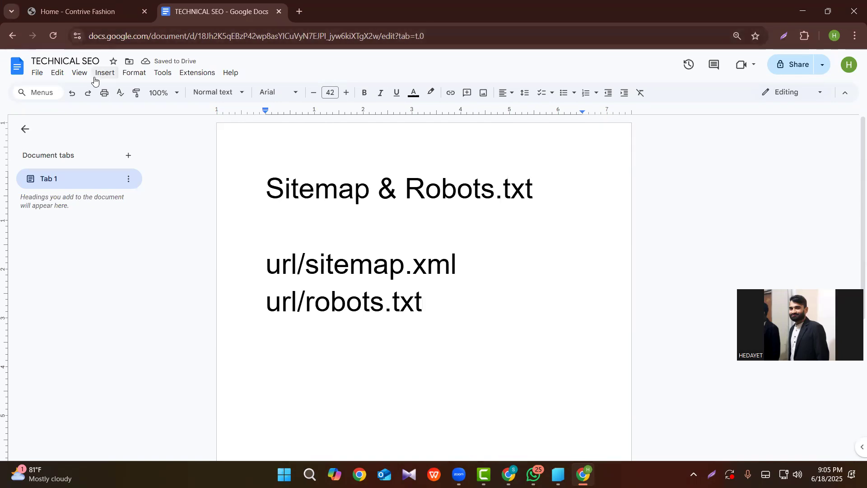
- Copy the address of the Contrive Fashion home page and open it in a new tab with "sitemap.xml" appended
{"action": "left_click", "coordinate": [83, 12]}
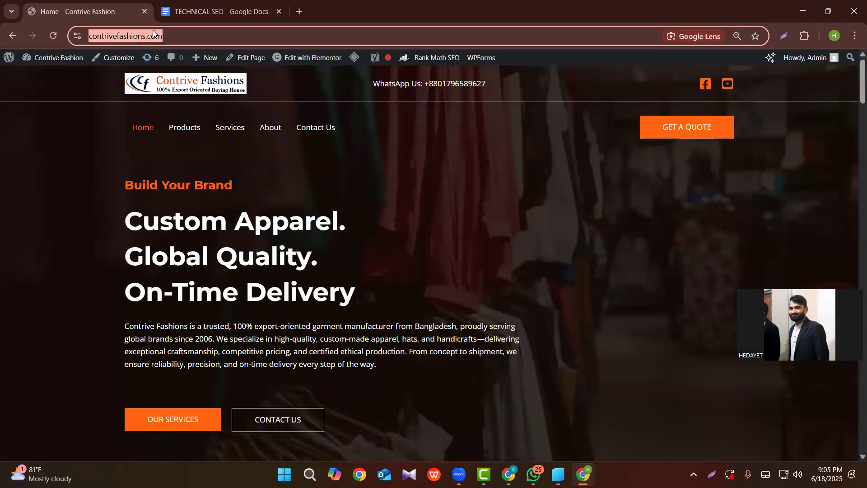
{"action": "right_click", "coordinate": [153, 30]}
{"action": "left_click", "coordinate": [186, 136]}
{"action": "left_click", "coordinate": [299, 11]}
{"action": "right_click", "coordinate": [268, 30]}
{"action": "left_click", "coordinate": [290, 127]}
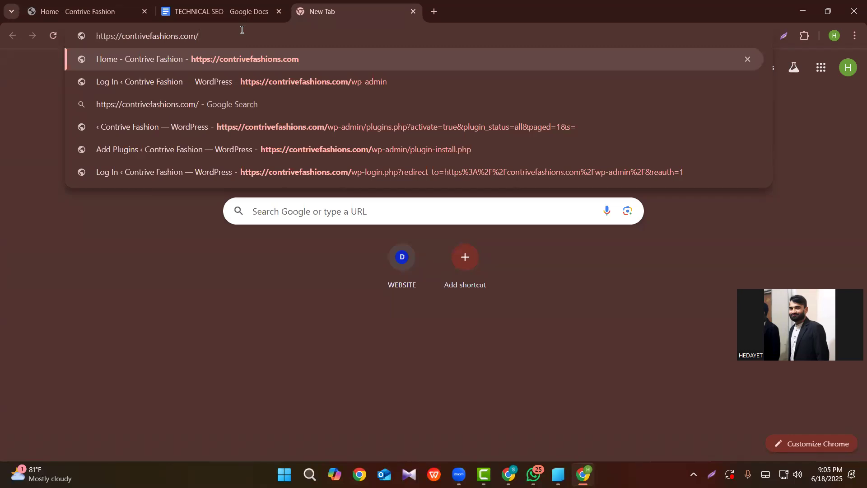
{"action": "type", "text": "sitemap.xml"}
{"action": "key", "text": "Return"}
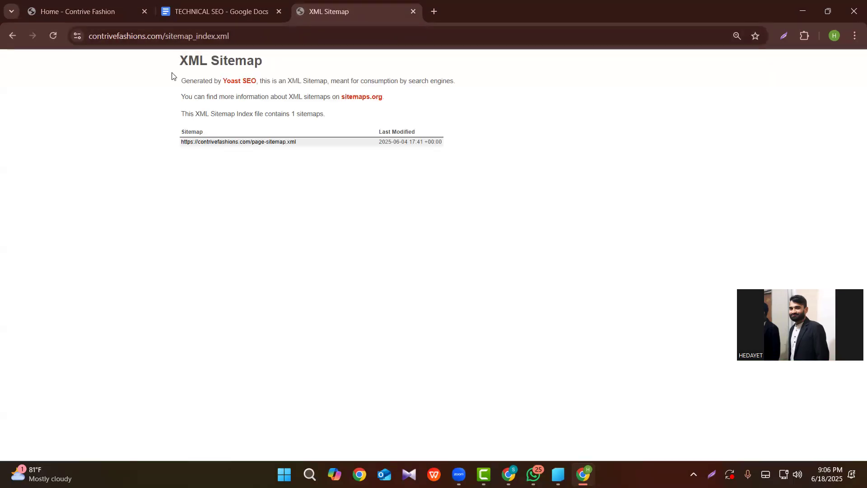
- Examine the XML sitemap page's heading, its generator description and the page sitemap it lists
{"action": "scroll", "coordinate": [339, 265], "scroll_direction": "up", "scroll_amount": 4}
{"action": "scroll", "coordinate": [339, 265], "scroll_direction": "down", "scroll_amount": 1}
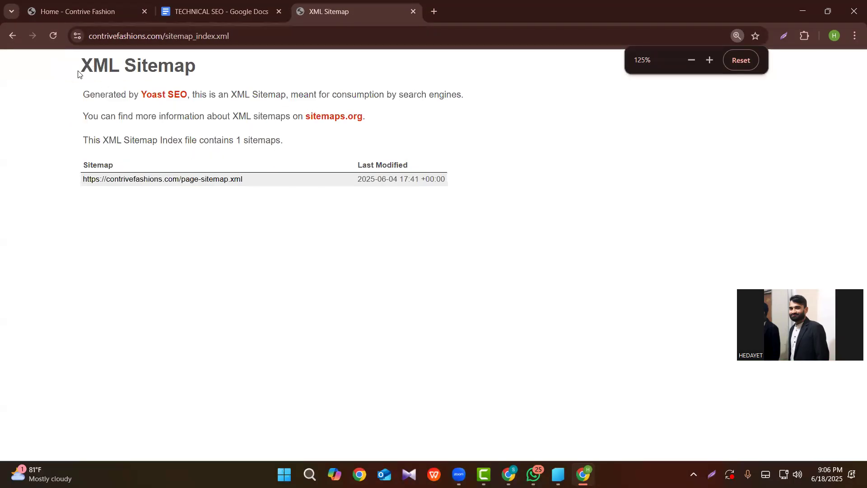
{"action": "left_click_drag", "start_coordinate": [78, 73], "coordinate": [213, 73]}
{"action": "left_click_drag", "start_coordinate": [80, 98], "coordinate": [486, 156]}
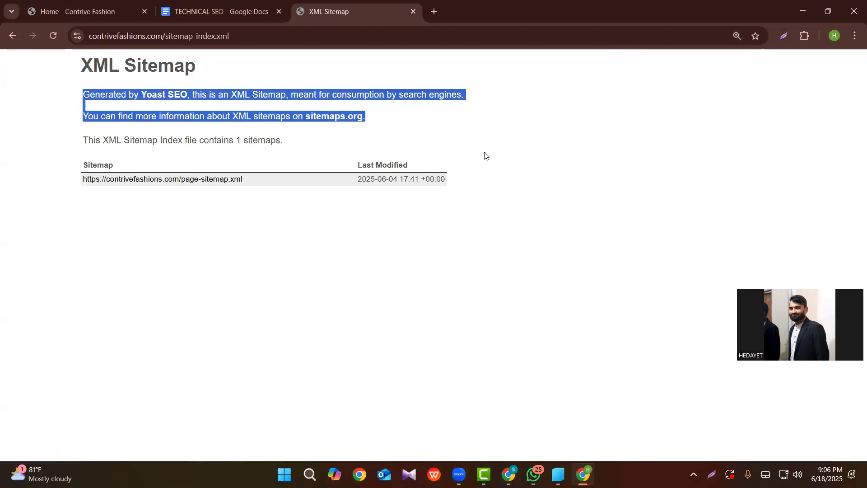
{"action": "left_click", "coordinate": [487, 156]}
{"action": "left_click_drag", "start_coordinate": [446, 187], "coordinate": [64, 88]}
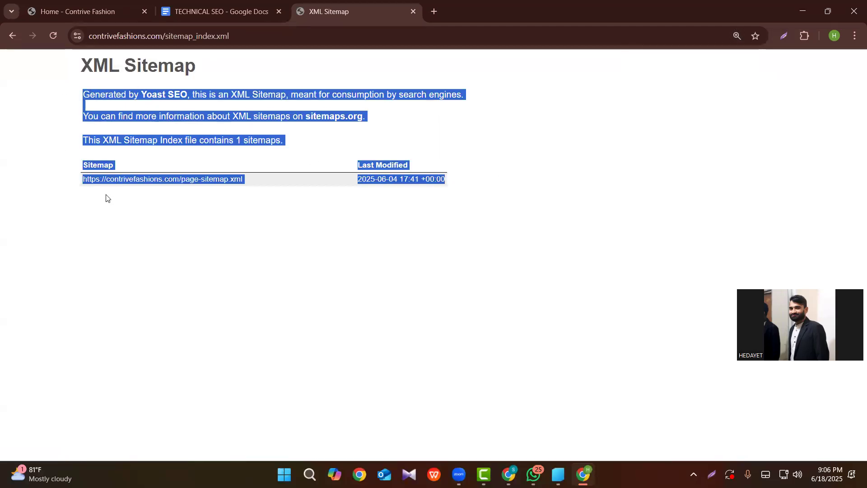
{"action": "left_click_drag", "start_coordinate": [253, 175], "coordinate": [179, 184]}
- Copy the full web address of the sitemap index page
{"action": "left_click_drag", "start_coordinate": [238, 37], "coordinate": [74, 42]}
{"action": "right_click", "coordinate": [100, 36]}
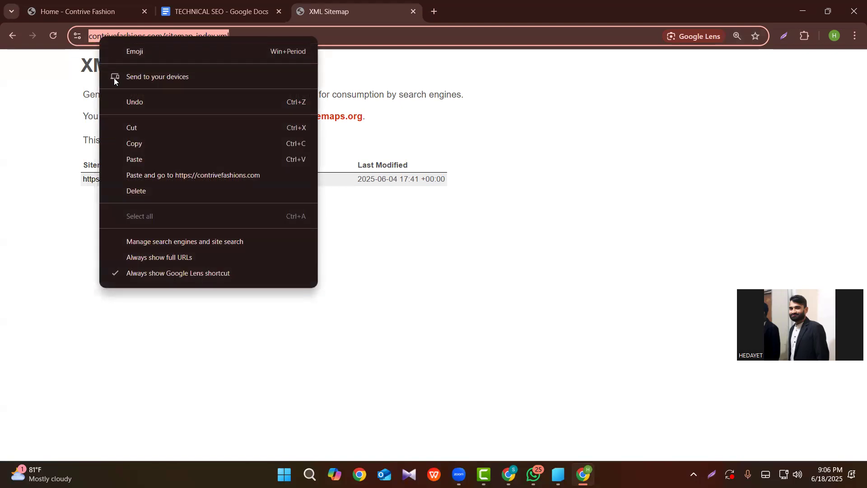
{"action": "left_click", "coordinate": [129, 140]}
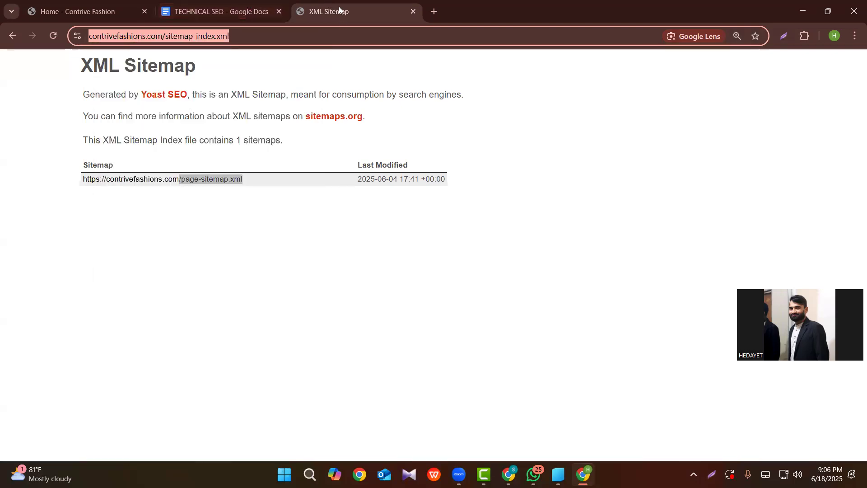
- Search Google for "google search console" in a new tab, and open the site's Sitemaps report in Search Console
{"action": "left_click", "coordinate": [436, 10]}
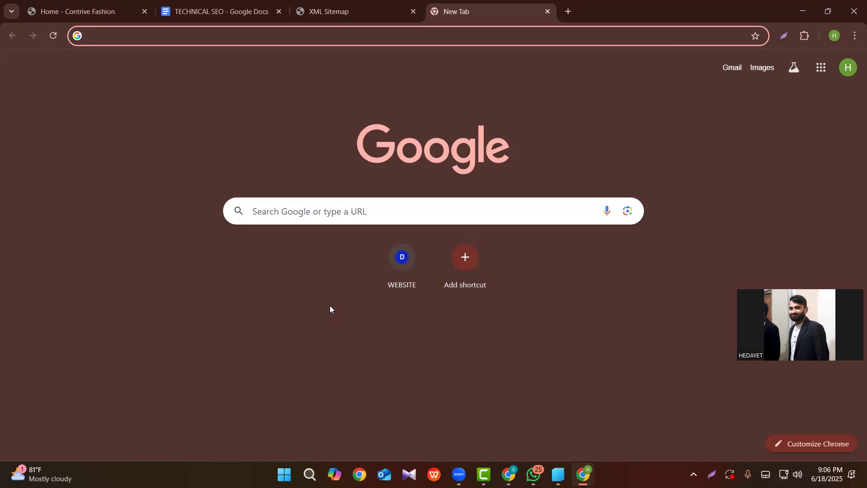
{"action": "left_click", "coordinate": [265, 211]}
{"action": "type", "text": "google se"}
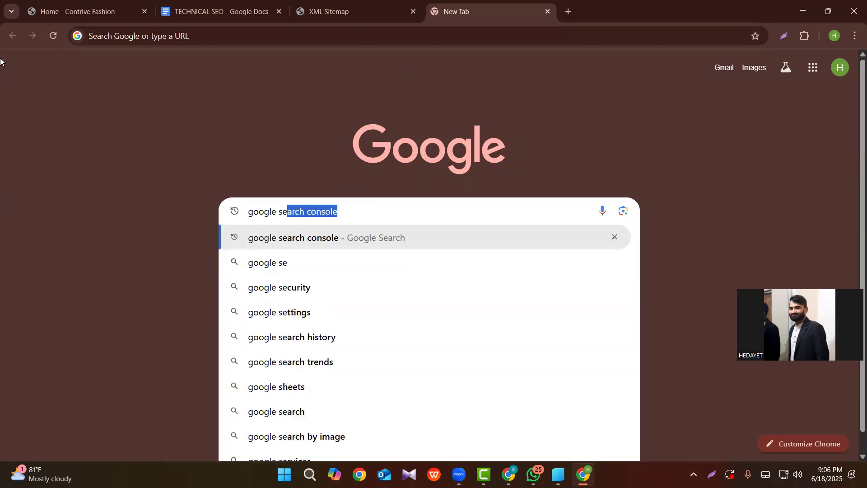
{"action": "type", "text": "arch consol"}
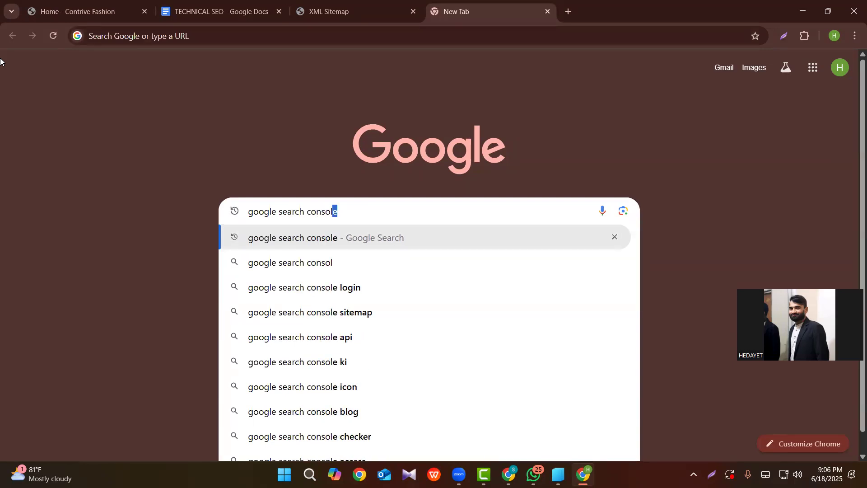
{"action": "key", "text": "Return"}
{"action": "left_click", "coordinate": [170, 176]}
{"action": "left_click", "coordinate": [163, 301]}
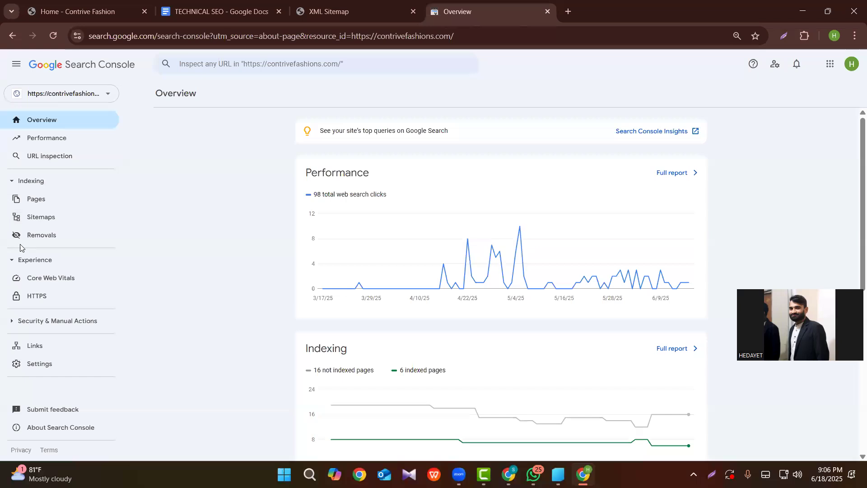
{"action": "left_click", "coordinate": [32, 219]}
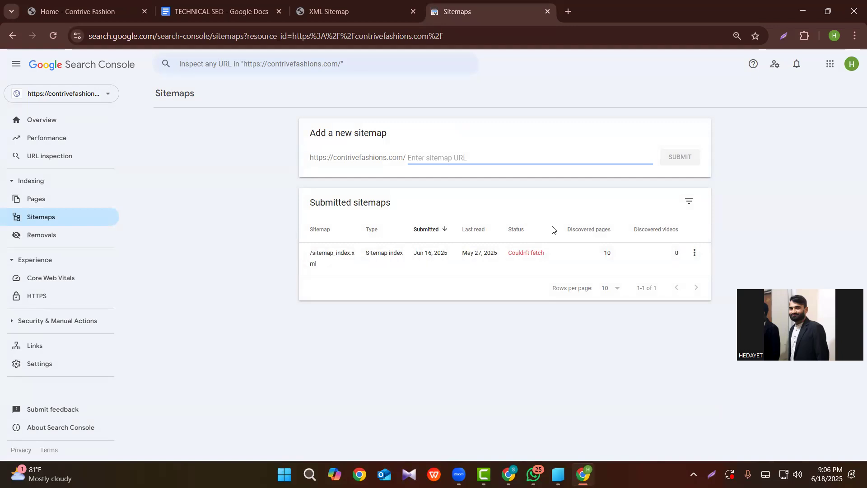
{"action": "key", "text": "ctrl+v"}
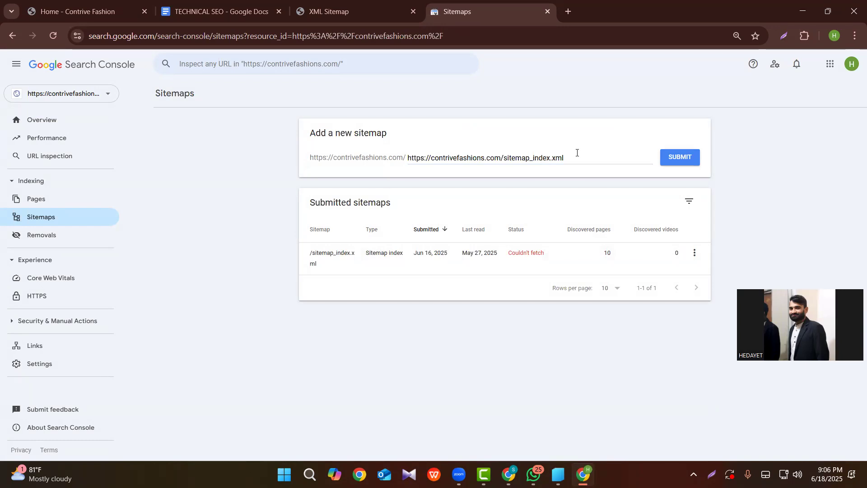
{"action": "left_click_drag", "start_coordinate": [576, 156], "coordinate": [329, 186]}
{"action": "key", "text": "BackSpace"}
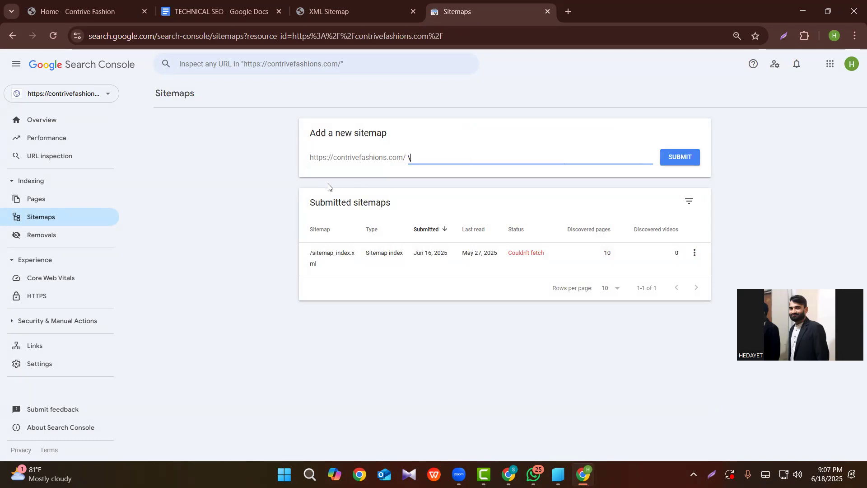
- Select the "/sitemap_index.xml" part of the XML sitemap page's address for copying
{"action": "left_click", "coordinate": [315, 3]}
{"action": "left_click", "coordinate": [223, 36]}
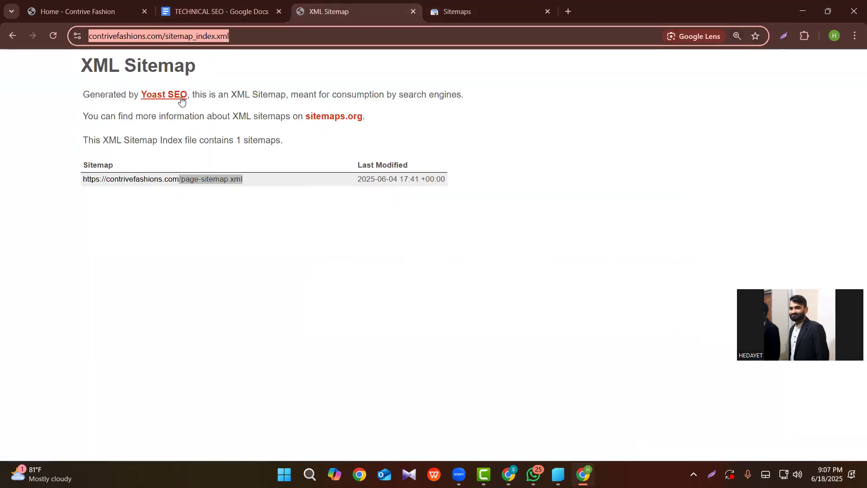
{"action": "left_click", "coordinate": [184, 40]}
{"action": "left_click_drag", "start_coordinate": [188, 38], "coordinate": [276, 40]}
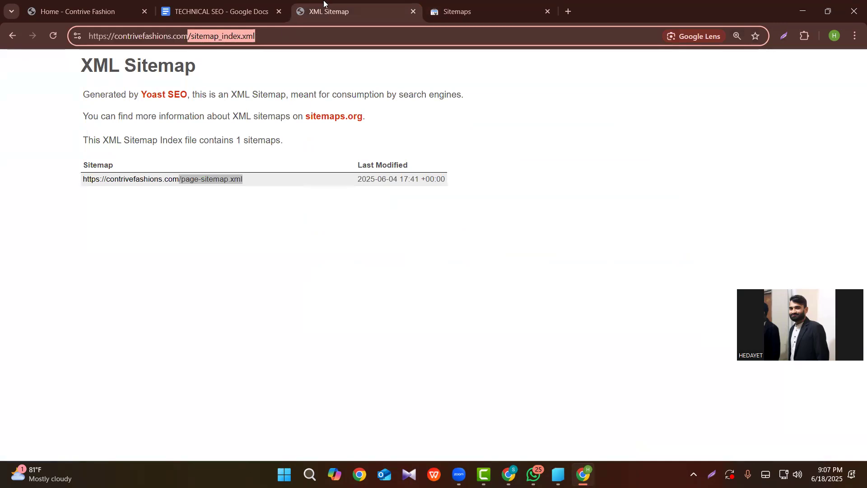
- Submit "/sitemap_index.xml" as a new sitemap in Search Console and dismiss the confirmation
{"action": "left_click", "coordinate": [425, 4]}
{"action": "left_click", "coordinate": [419, 158]}
{"action": "key", "text": "ctrl+v"}
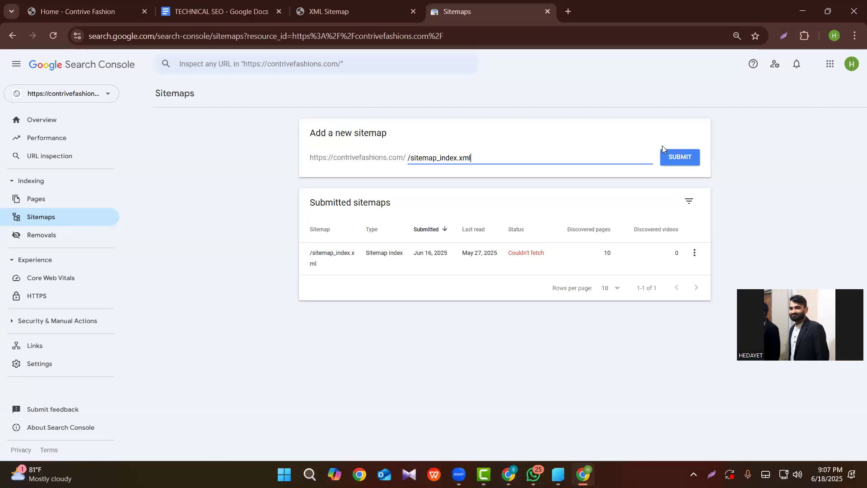
{"action": "left_click", "coordinate": [668, 157]}
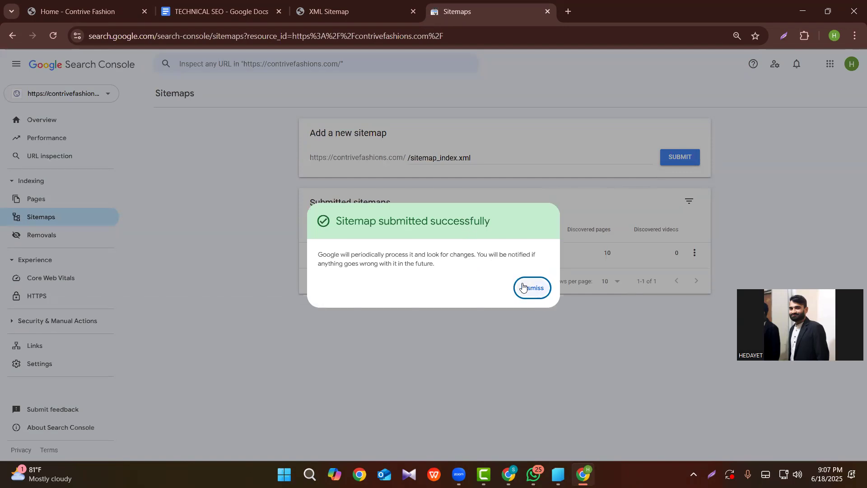
{"action": "left_click", "coordinate": [522, 287]}
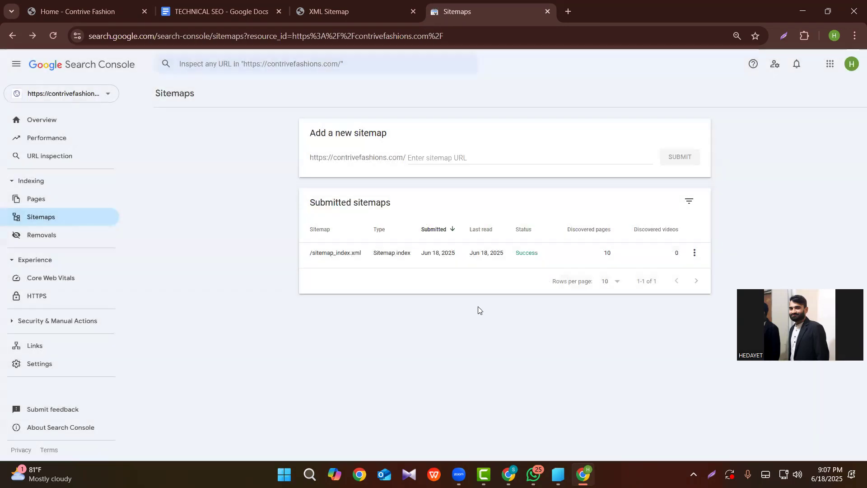
- Check the details of the submitted /sitemap_index.xml, including its discovered pages, and return to the submitted sitemaps list
{"action": "left_click_drag", "start_coordinate": [310, 259], "coordinate": [368, 255]}
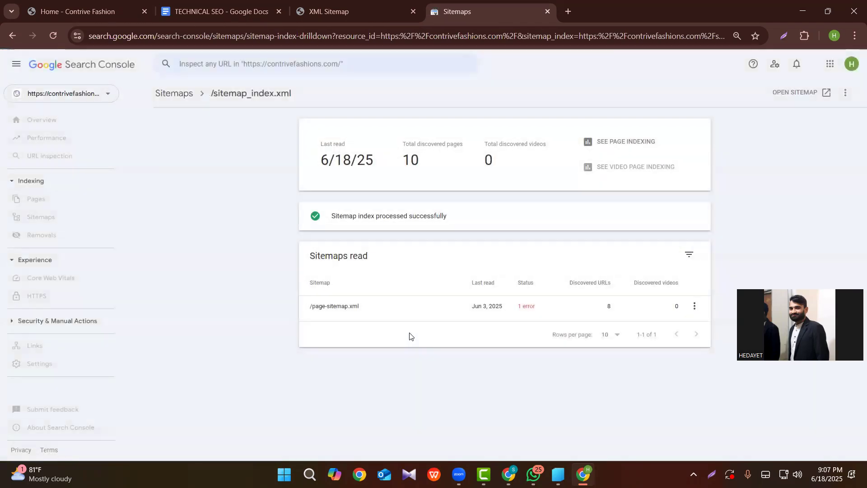
{"action": "left_click", "coordinate": [12, 38]}
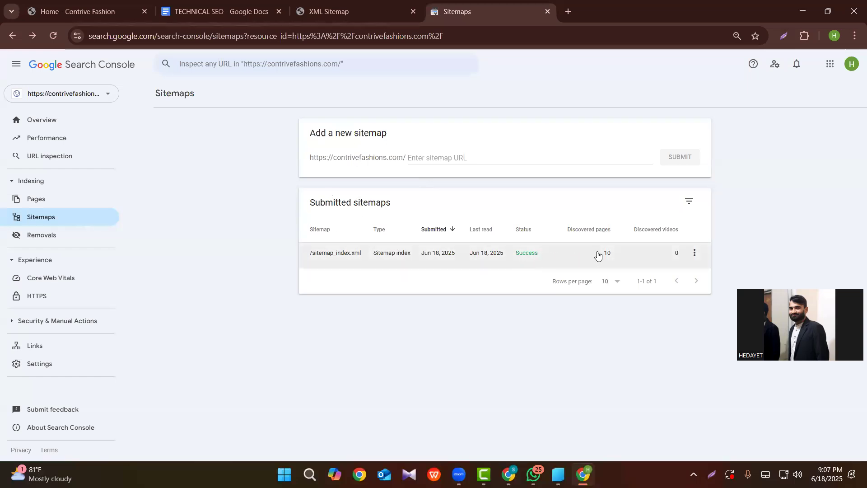
{"action": "double_click", "coordinate": [616, 254]}
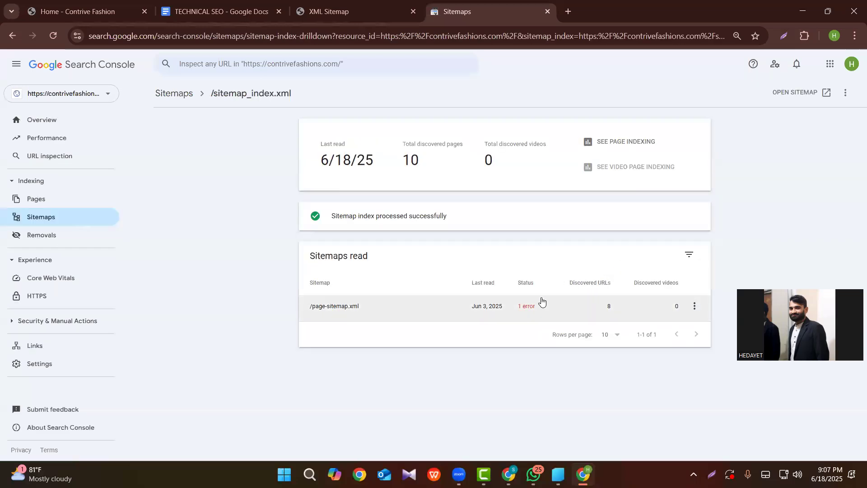
{"action": "left_click", "coordinate": [12, 35]}
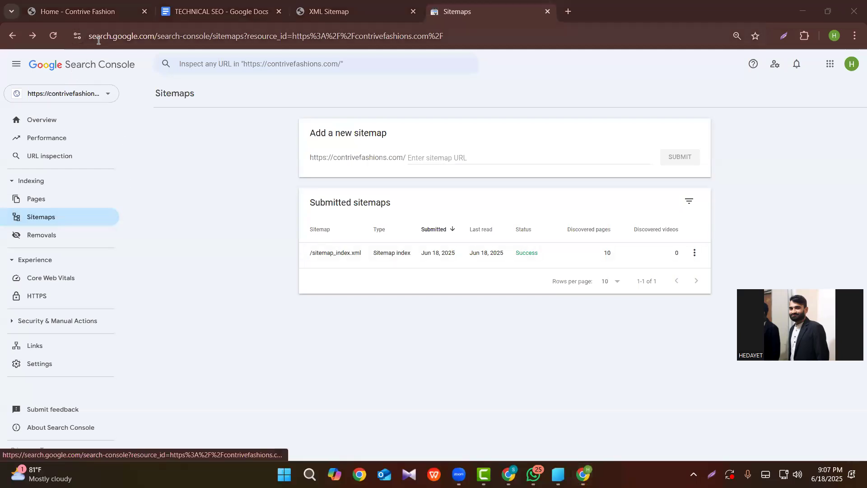
- Look through the sections of the Contrive Fashion home page
{"action": "left_click", "coordinate": [109, 8]}
{"action": "scroll", "coordinate": [495, 238], "scroll_direction": "down", "scroll_amount": 20}
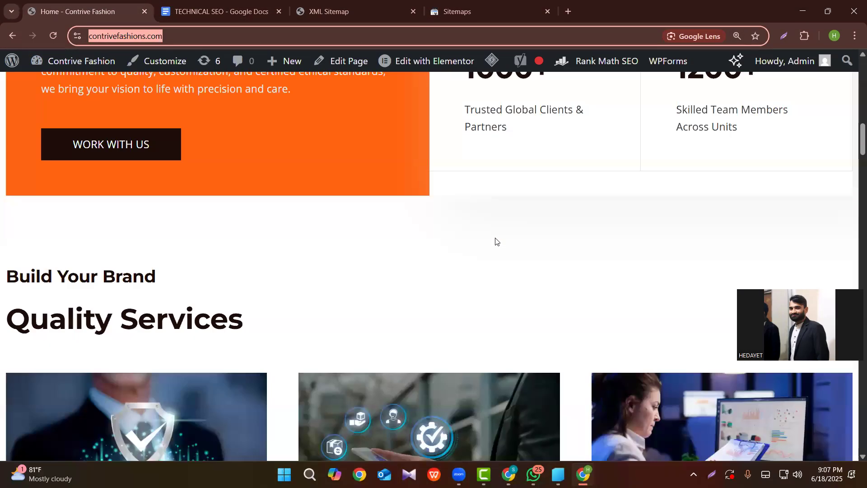
{"action": "scroll", "coordinate": [496, 239], "scroll_direction": "down", "scroll_amount": 5}
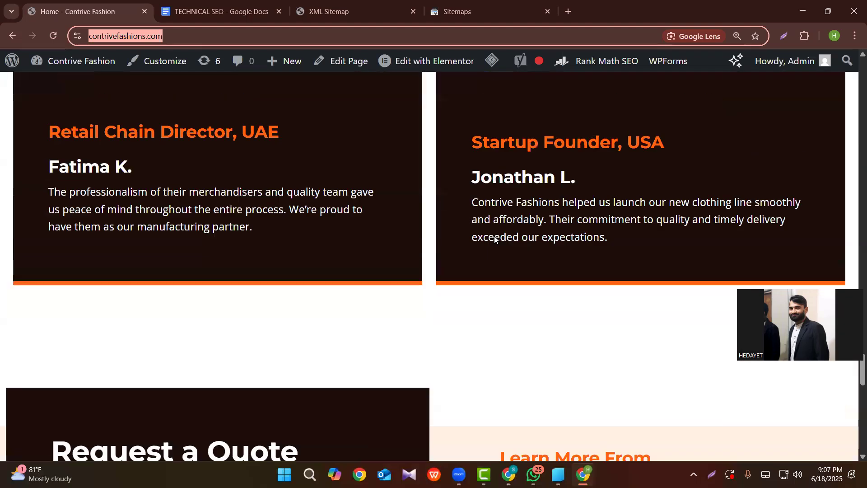
{"action": "scroll", "coordinate": [495, 237], "scroll_direction": "up", "scroll_amount": 15}
{"action": "scroll", "coordinate": [495, 235], "scroll_direction": "up", "scroll_amount": 10}
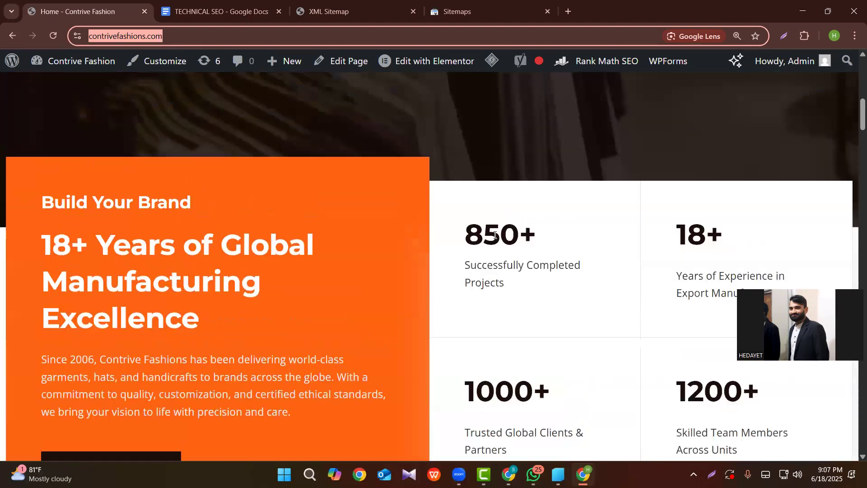
{"action": "scroll", "coordinate": [495, 235], "scroll_direction": "down", "scroll_amount": 5}
{"action": "scroll", "coordinate": [495, 235], "scroll_direction": "up", "scroll_amount": 10}
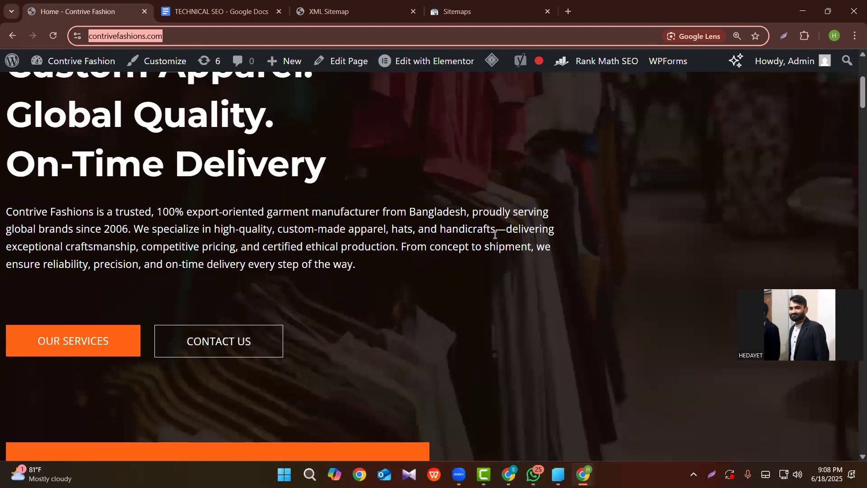
{"action": "scroll", "coordinate": [353, 122], "scroll_direction": "down", "scroll_amount": 5}
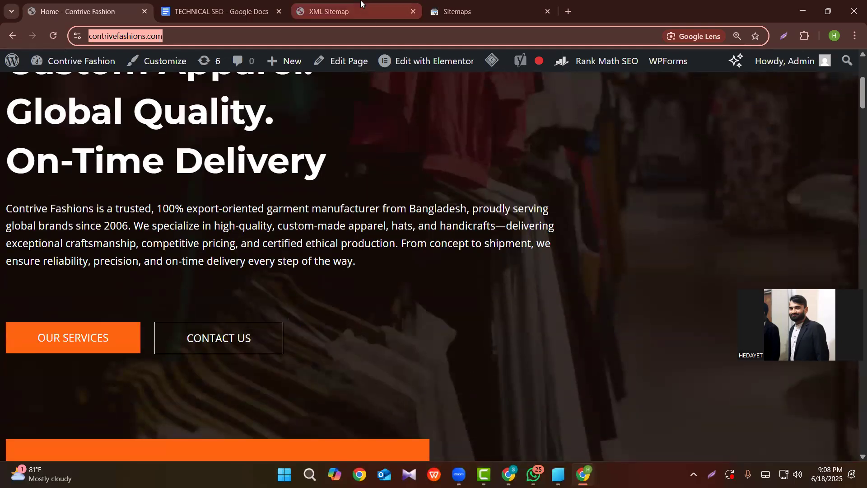
- Highlight "sitemap_index.xml" in the XML sitemap page's address and compare it with the entry in the Sitemaps report
{"action": "left_click", "coordinate": [363, 4]}
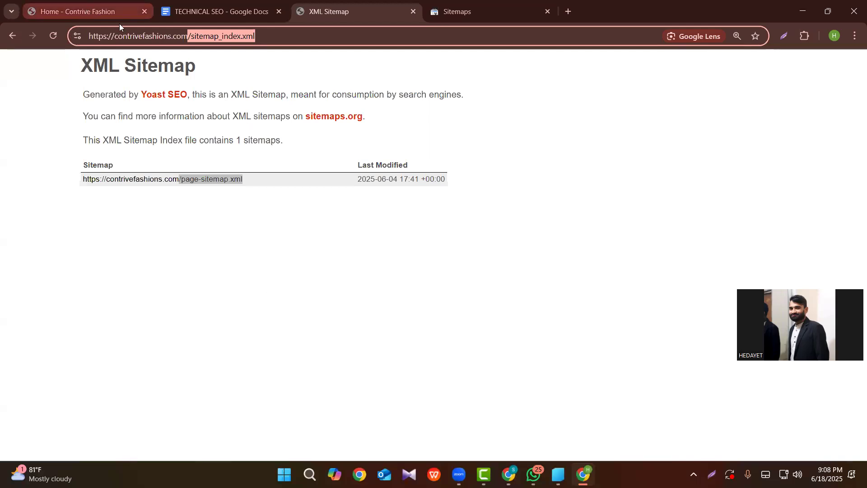
{"action": "left_click", "coordinate": [195, 39]}
{"action": "left_click_drag", "start_coordinate": [280, 40], "coordinate": [191, 42]}
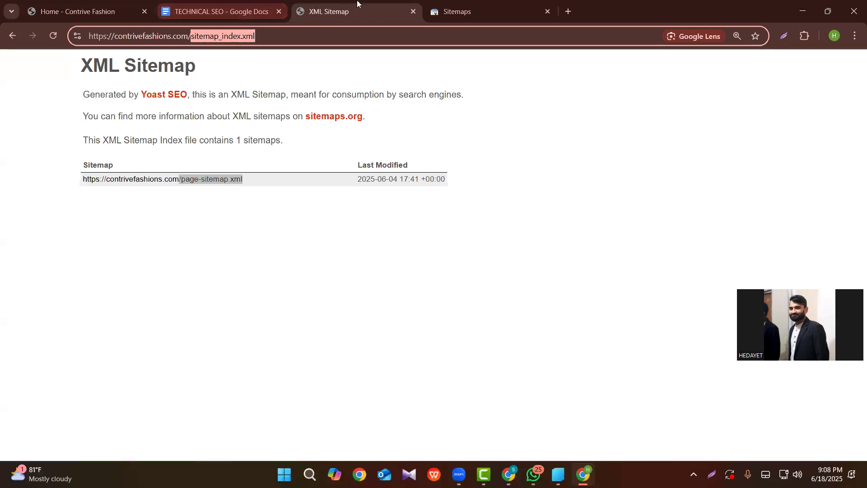
{"action": "left_click", "coordinate": [514, 3]}
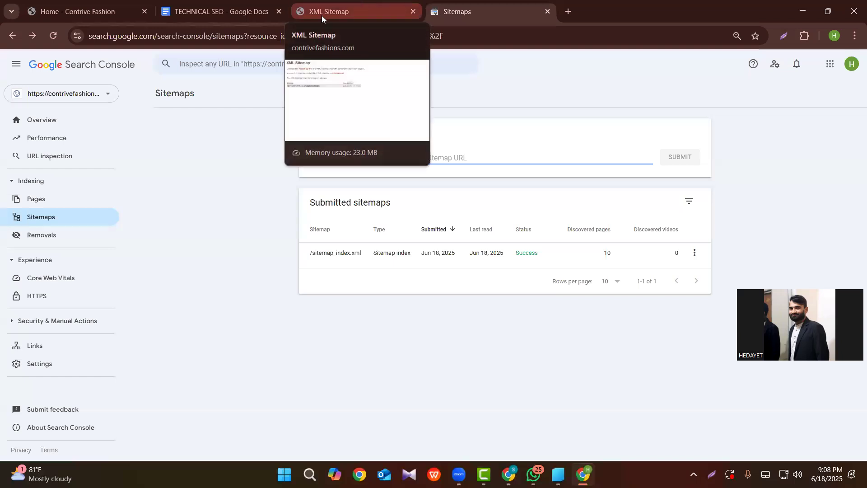
{"action": "mouse_move", "coordinate": [94, 6]}
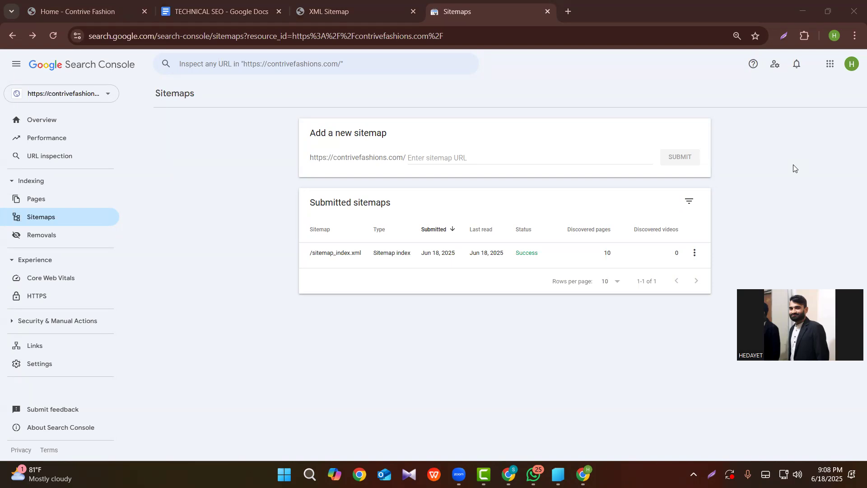
- Review the processing status of the submitted sitemap index once more and go back to the Sitemaps report
{"action": "left_click", "coordinate": [532, 256]}
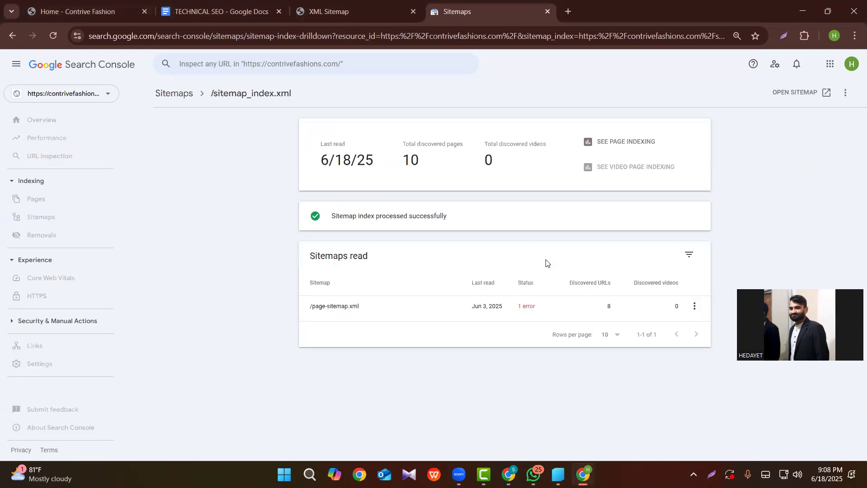
{"action": "left_click", "coordinate": [16, 39]}
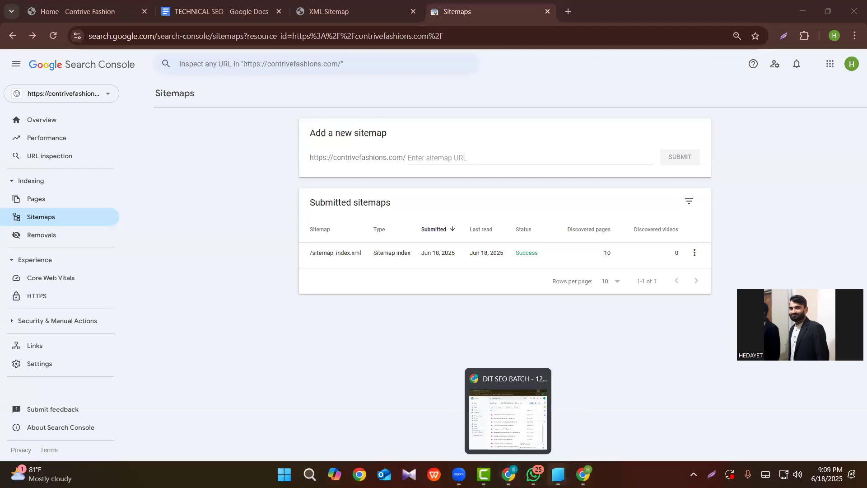
{"action": "mouse_move", "coordinate": [582, 474]}
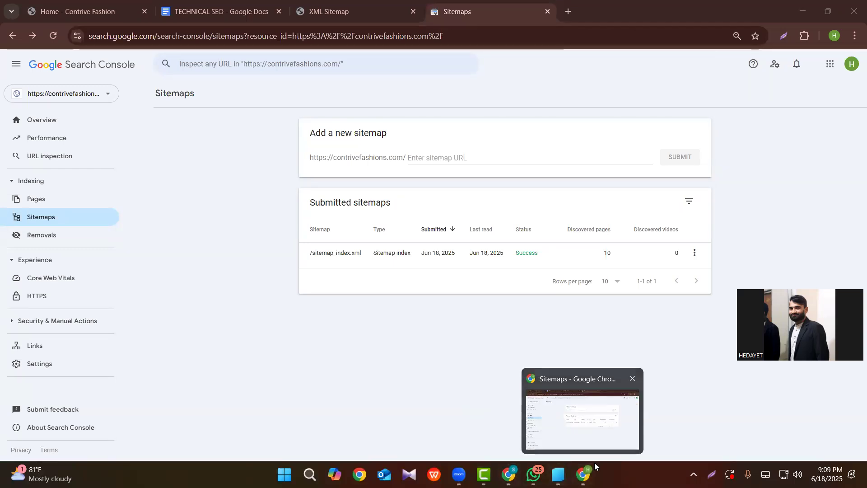
{"action": "left_click", "coordinate": [200, 172]}
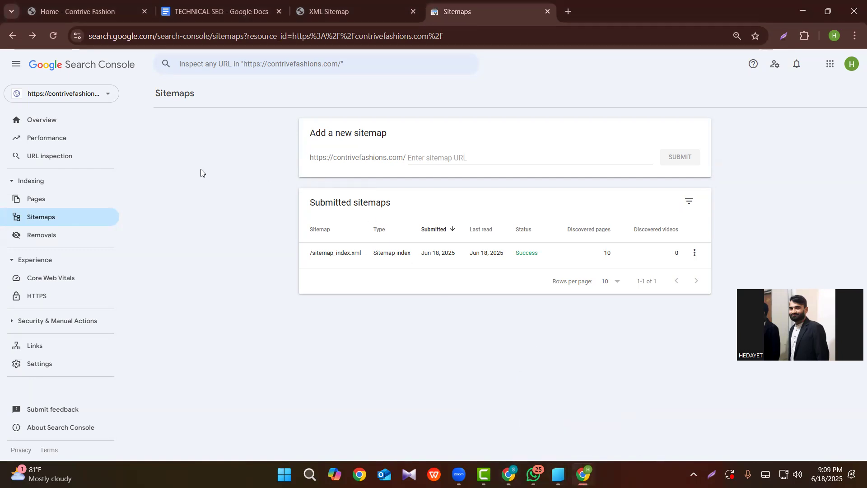
- Search Google for "jaframart" in a new tab
{"action": "left_click", "coordinate": [572, 2]}
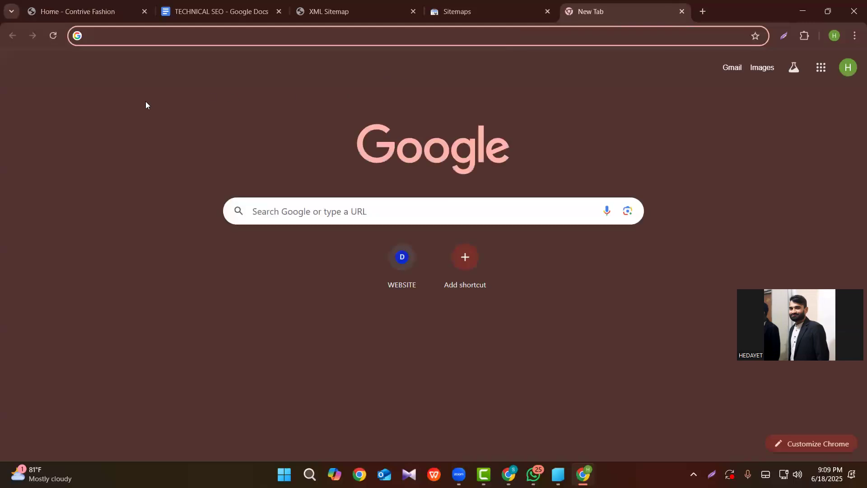
{"action": "type", "text": "jaf"}
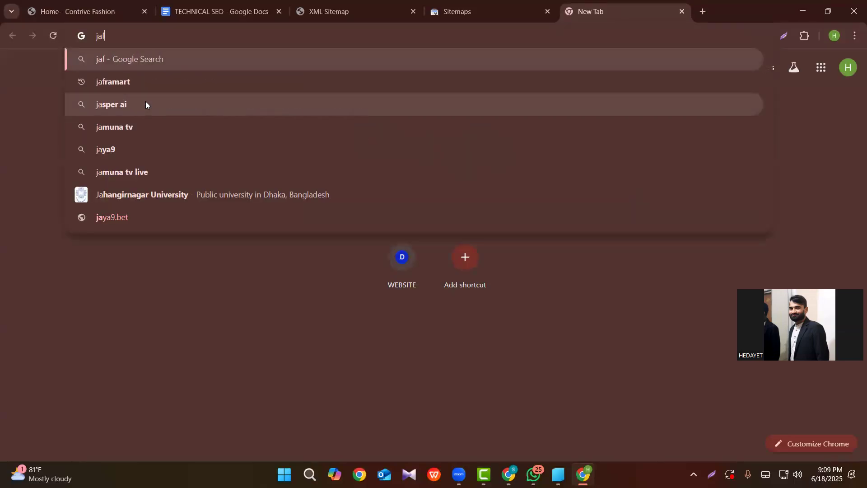
{"action": "type", "text": "ramart"}
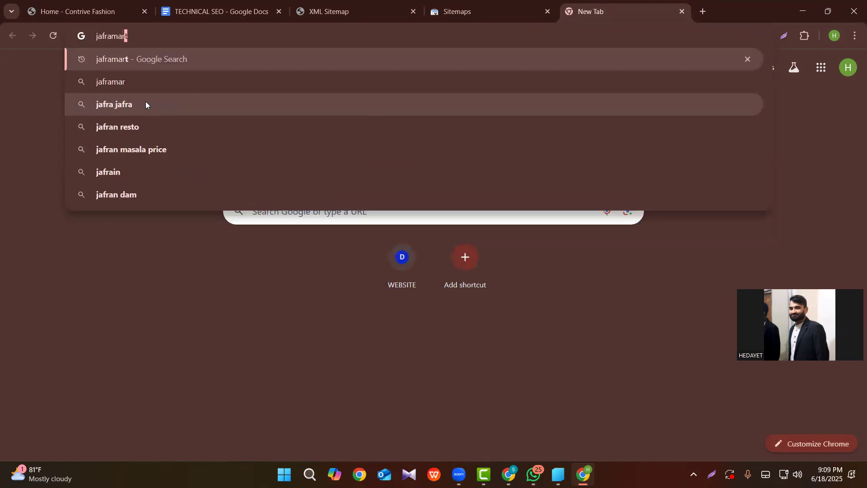
{"action": "key", "text": "Return"}
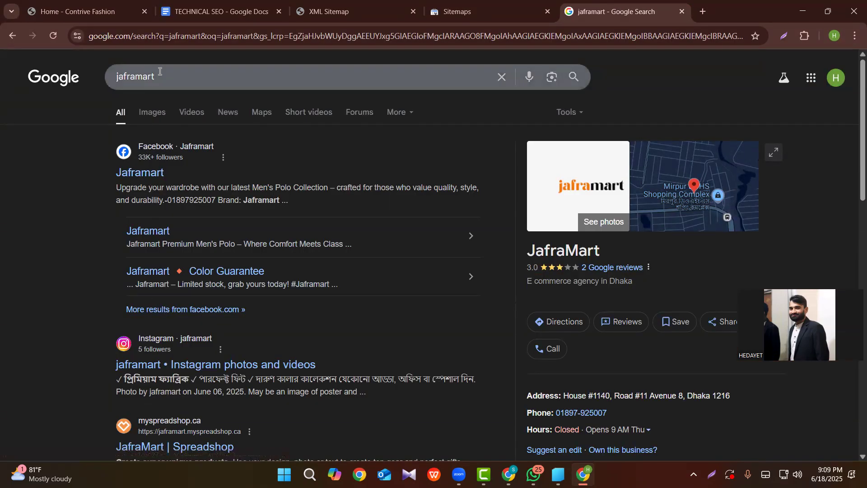
- Open jaframart.com and look over the product sections on its home page
{"action": "left_click", "coordinate": [151, 36]}
{"action": "type", "text": "ja"}
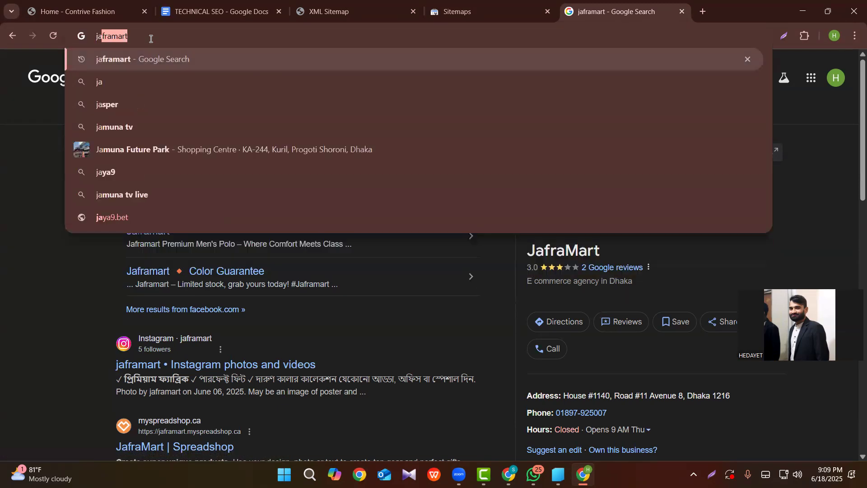
{"action": "type", "text": "framart"}
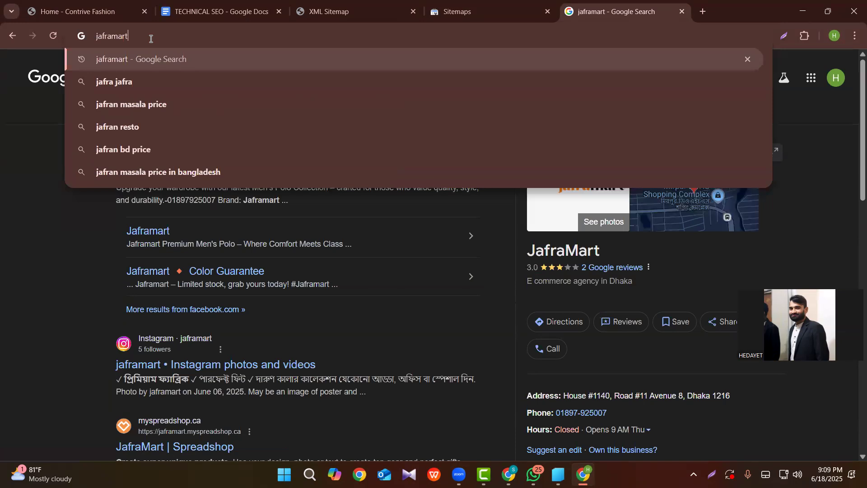
{"action": "type", "text": ".com"}
{"action": "key", "text": "Return"}
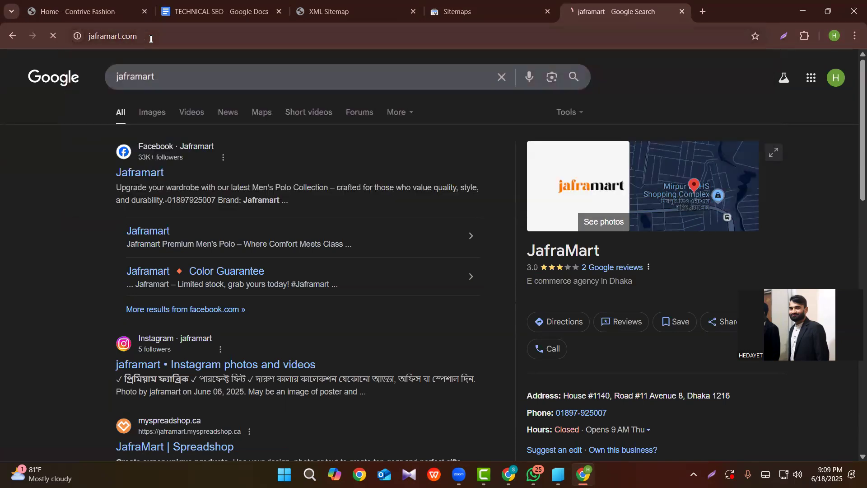
{"action": "scroll", "coordinate": [273, 350], "scroll_direction": "down", "scroll_amount": 10}
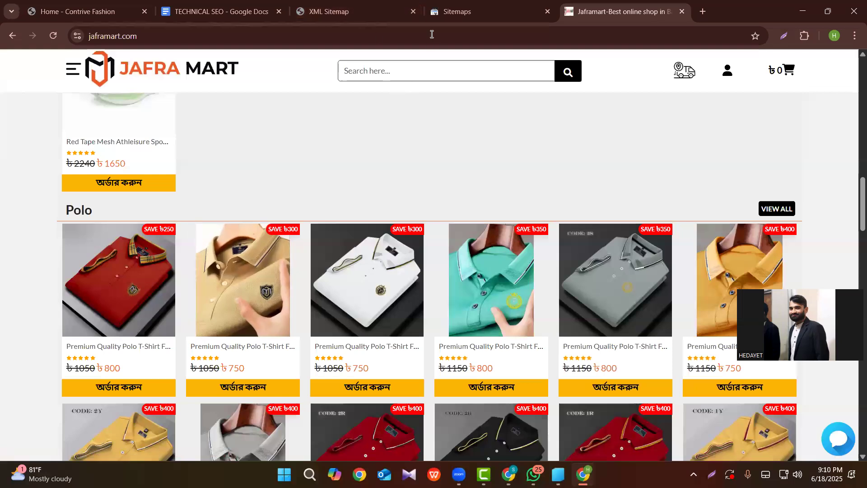
{"action": "scroll", "coordinate": [341, 229], "scroll_direction": "up", "scroll_amount": 3}
- Copy the Contrive Fashion site's home page address
{"action": "left_click", "coordinate": [457, 12]}
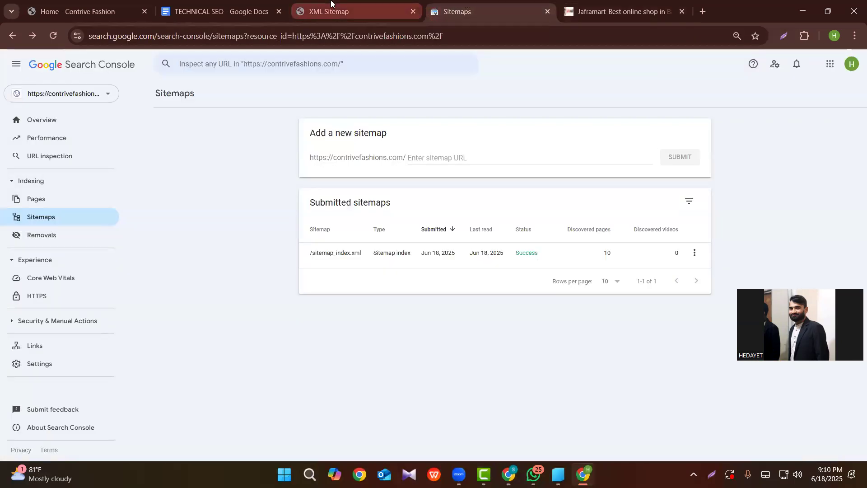
{"action": "left_click", "coordinate": [73, 14]}
{"action": "scroll", "coordinate": [94, 165], "scroll_direction": "up", "scroll_amount": 5}
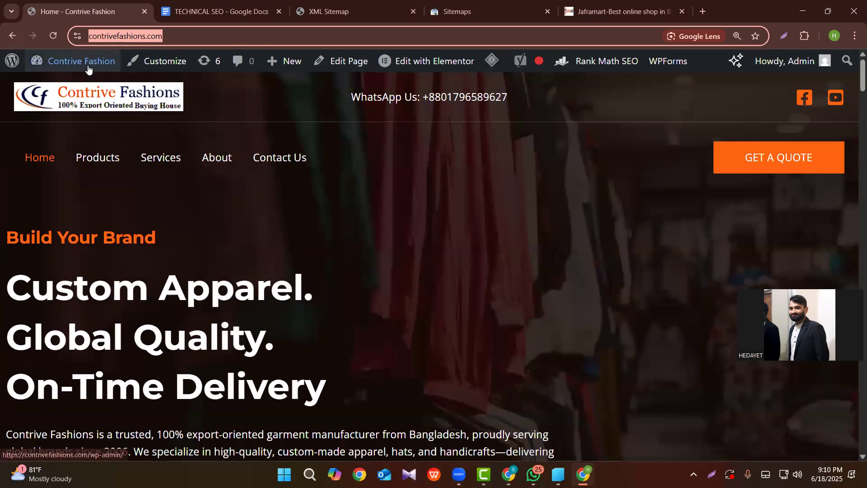
{"action": "mouse_move", "coordinate": [88, 65]}
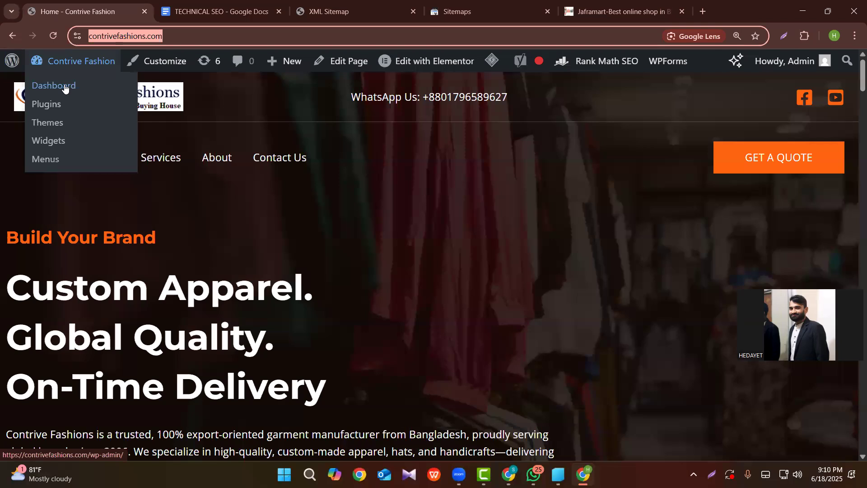
{"action": "right_click", "coordinate": [162, 38]}
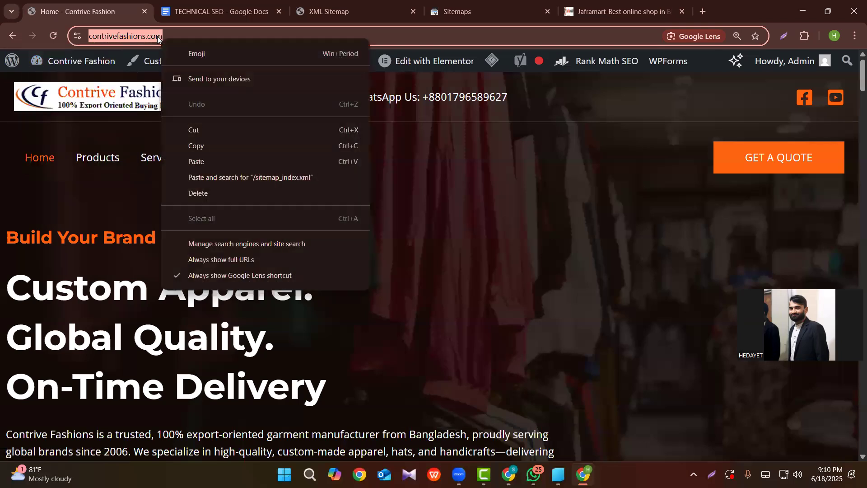
{"action": "left_click", "coordinate": [201, 144]}
{"action": "left_click", "coordinate": [703, 12]}
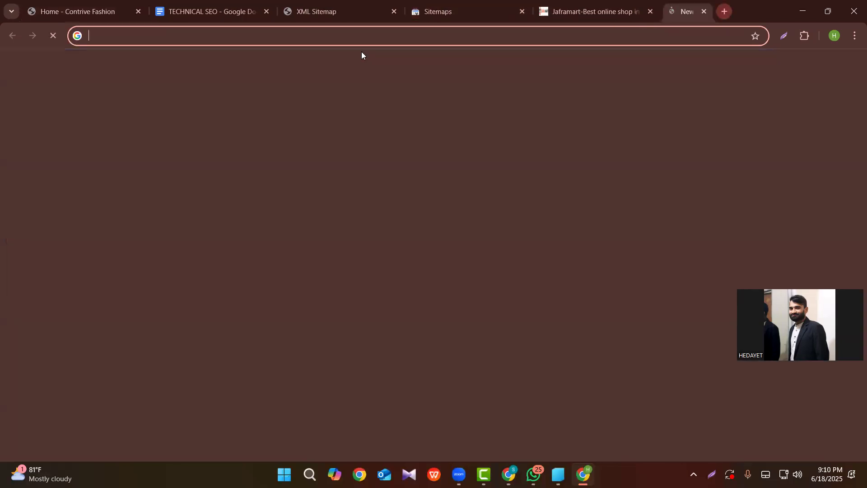
{"action": "right_click", "coordinate": [113, 35]}
{"action": "left_click", "coordinate": [128, 130]}
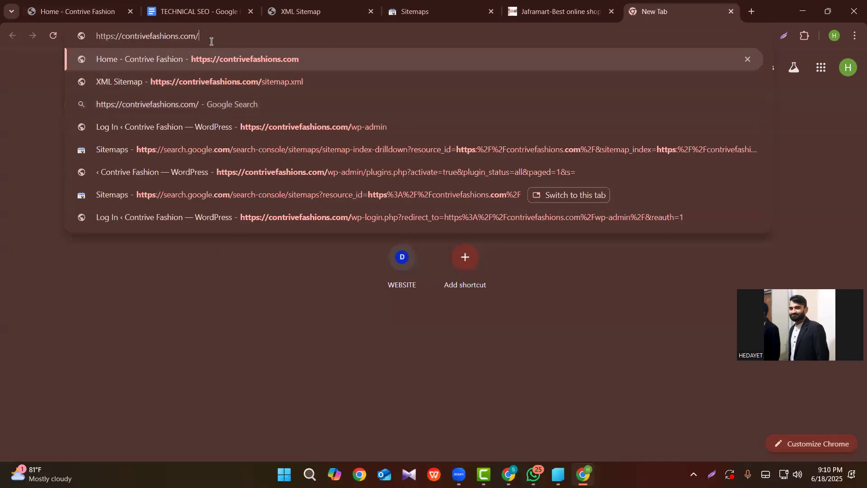
{"action": "type", "text": "robo"}
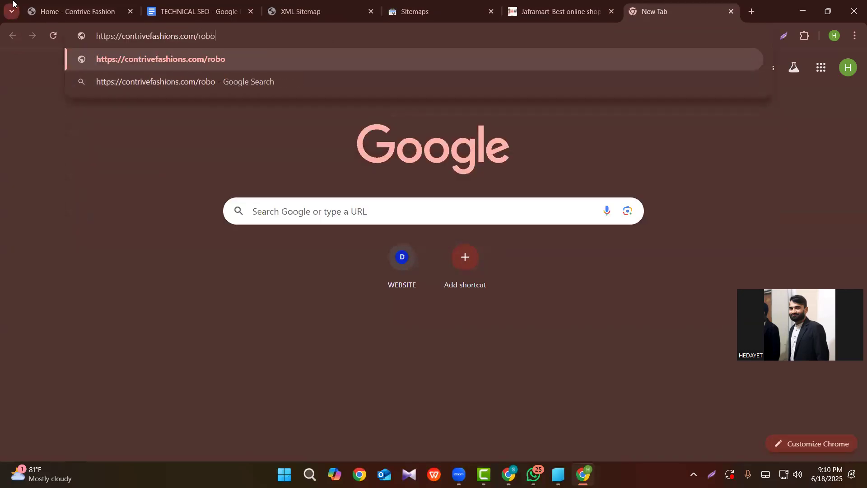
{"action": "type", "text": "ts.xtx"}
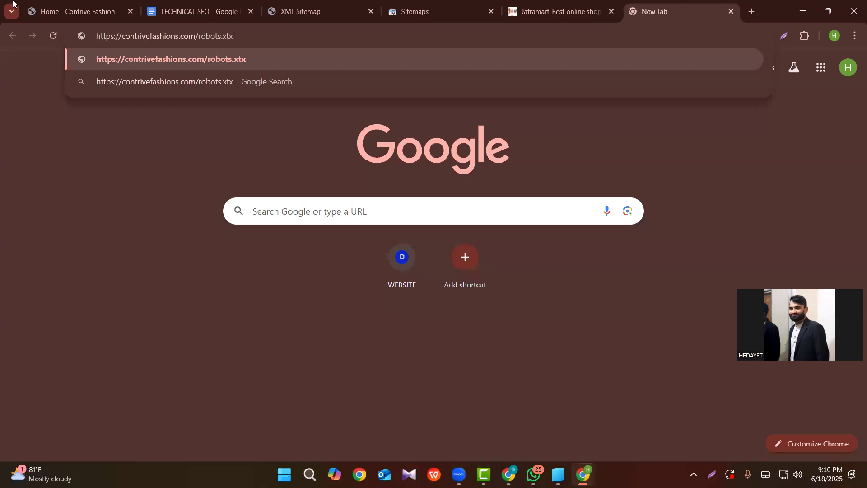
{"action": "key", "text": "BackSpace"}
{"action": "key", "text": "BackSpace"}
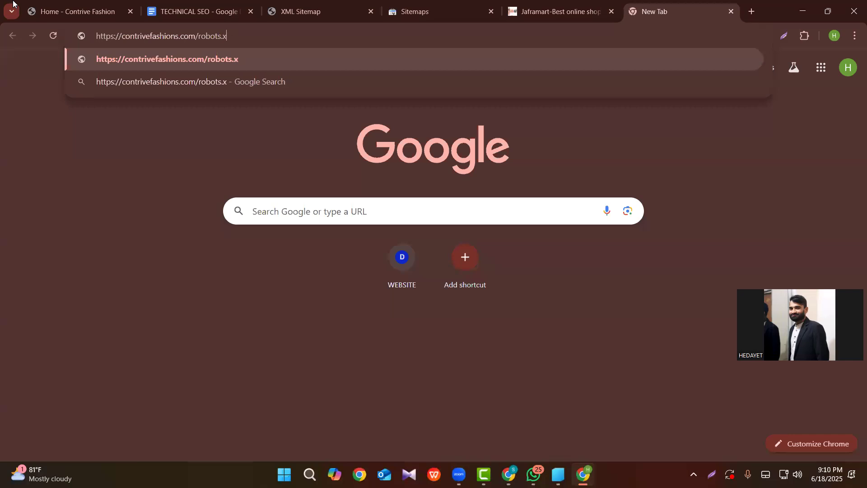
{"action": "key", "text": "BackSpace"}
{"action": "type", "text": "txt"}
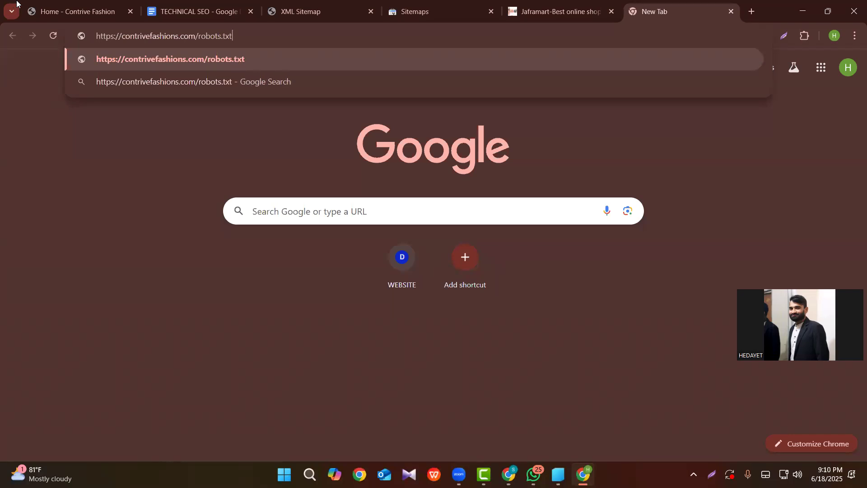
{"action": "key", "text": "Return"}
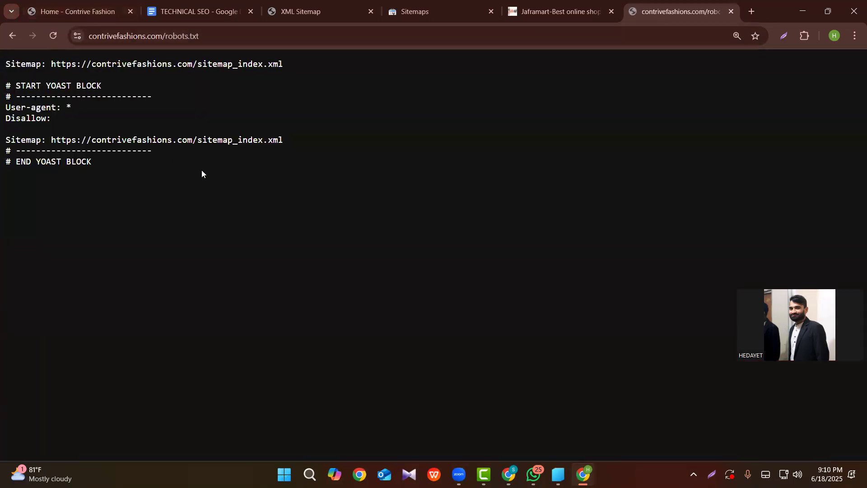
- Copy the entire robots.txt content, from the first Sitemap line to END YOAST BLOCK
{"action": "scroll", "coordinate": [146, 183], "scroll_direction": "up", "scroll_amount": 4}
{"action": "left_click_drag", "start_coordinate": [8, 62], "coordinate": [194, 273]}
{"action": "right_click", "coordinate": [182, 254]}
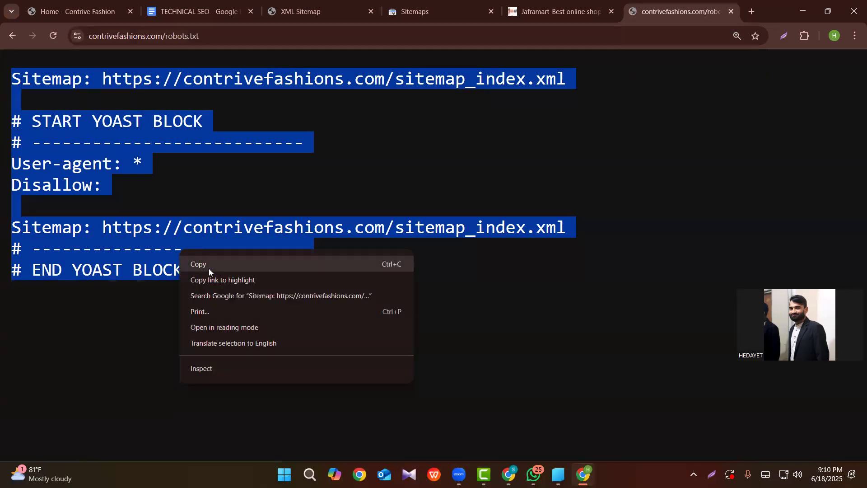
{"action": "left_click", "coordinate": [208, 268]}
- Return to the Contrive Fashion site and open its WordPress dashboard
{"action": "left_click", "coordinate": [456, 6]}
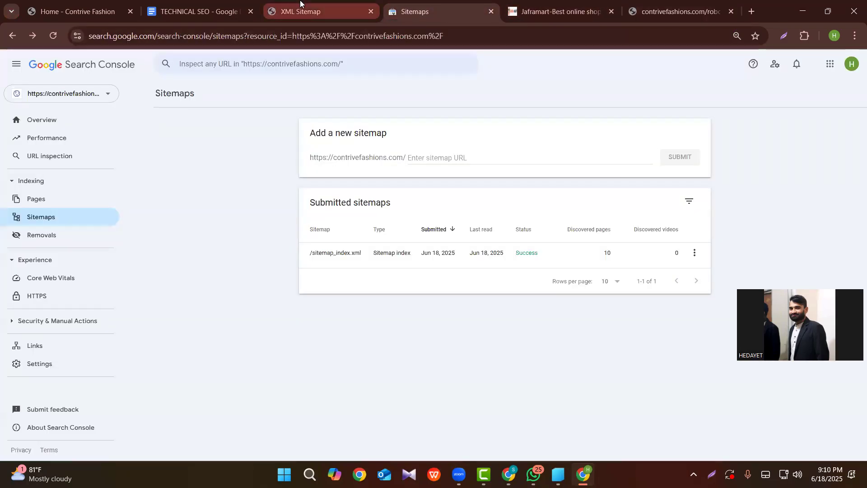
{"action": "left_click", "coordinate": [312, 7]}
{"action": "scroll", "coordinate": [287, 244], "scroll_direction": "down", "scroll_amount": 4, "text": "ctrl"}
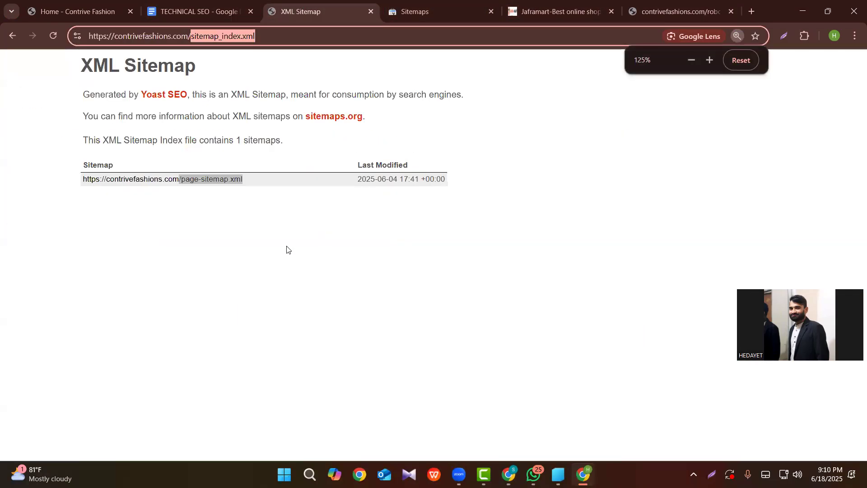
{"action": "left_click", "coordinate": [154, 5]}
{"action": "left_click", "coordinate": [77, 11]}
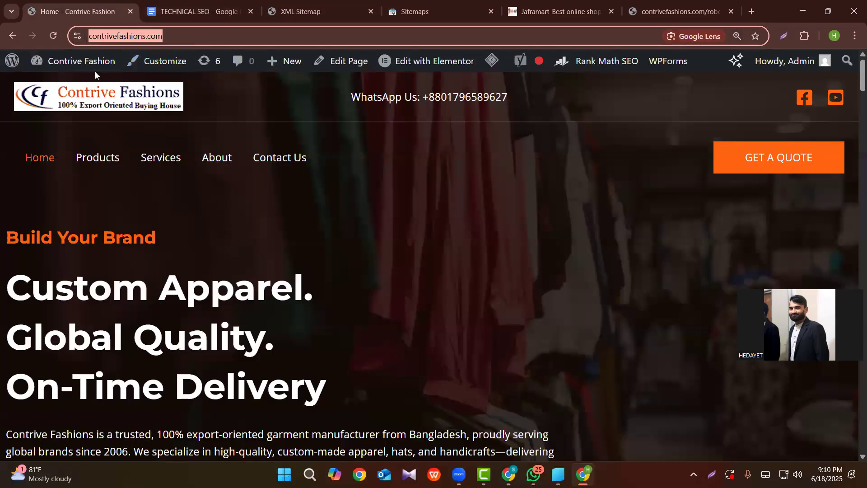
{"action": "mouse_move", "coordinate": [66, 65]}
{"action": "left_click", "coordinate": [54, 88]}
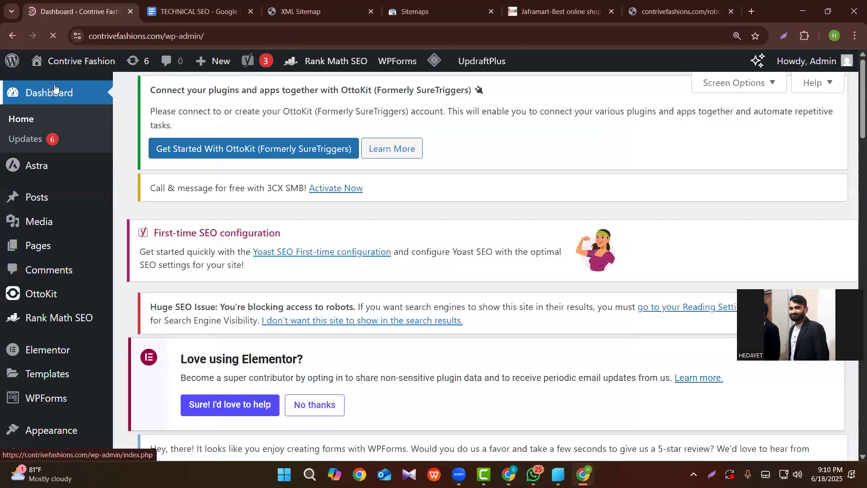
- Open the File editor among the Yoast SEO tools and go to its robots.txt section
{"action": "scroll", "coordinate": [46, 181], "scroll_direction": "down", "scroll_amount": 2}
{"action": "mouse_move", "coordinate": [63, 294]}
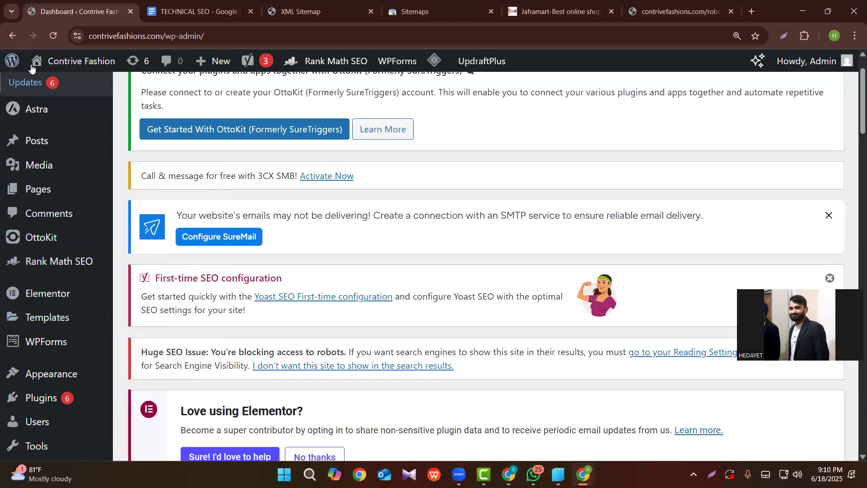
{"action": "scroll", "coordinate": [27, 380], "scroll_direction": "down", "scroll_amount": 3}
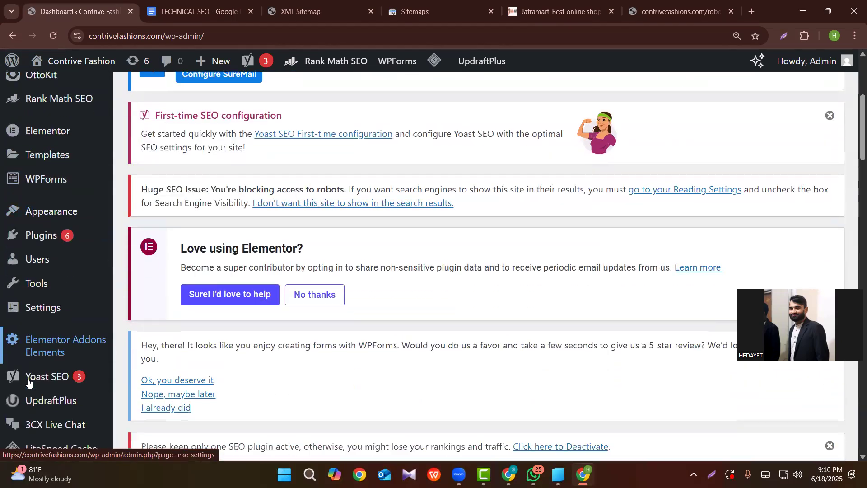
{"action": "mouse_move", "coordinate": [27, 375]}
{"action": "left_click", "coordinate": [140, 325]}
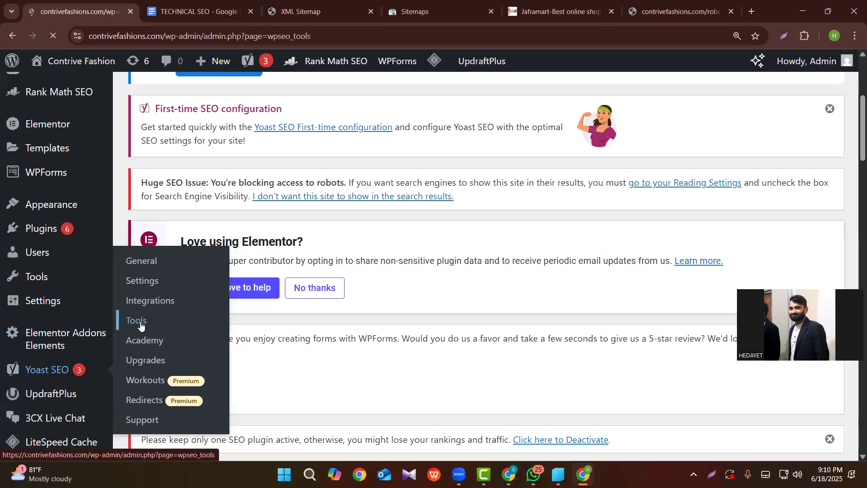
{"action": "scroll", "coordinate": [158, 268], "scroll_direction": "down", "scroll_amount": 3}
{"action": "scroll", "coordinate": [149, 289], "scroll_direction": "down", "scroll_amount": 5}
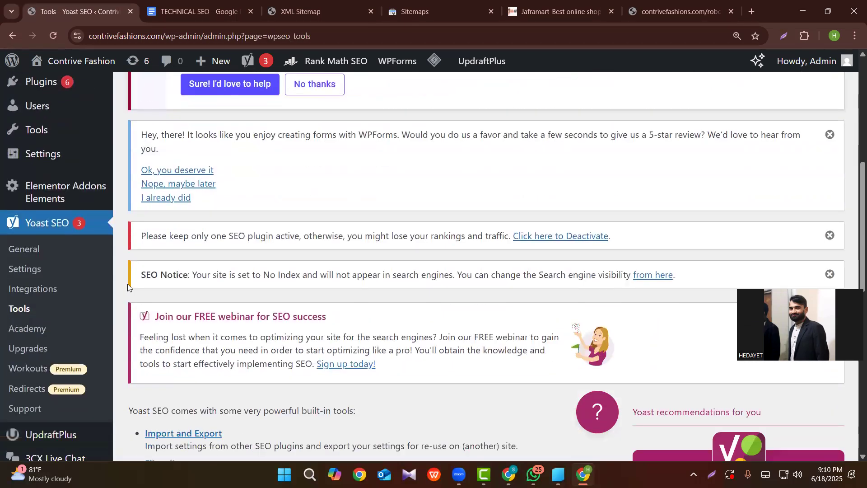
{"action": "left_click", "coordinate": [162, 338]}
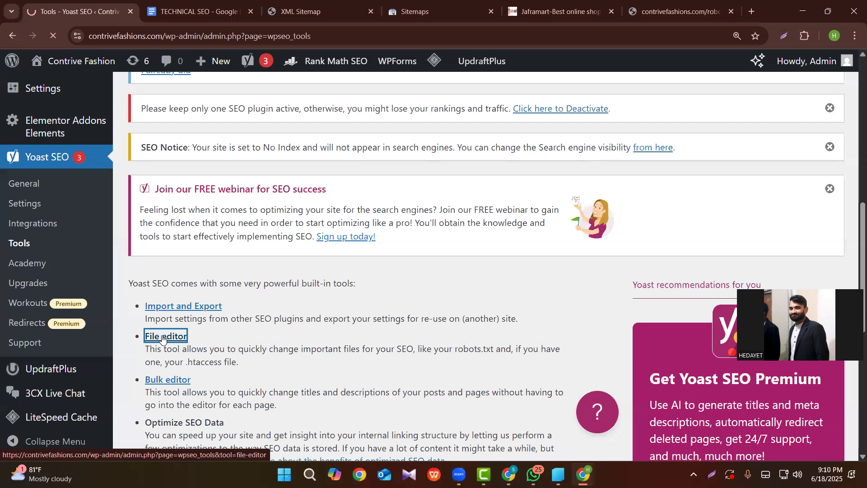
{"action": "scroll", "coordinate": [203, 330], "scroll_direction": "down", "scroll_amount": 10}
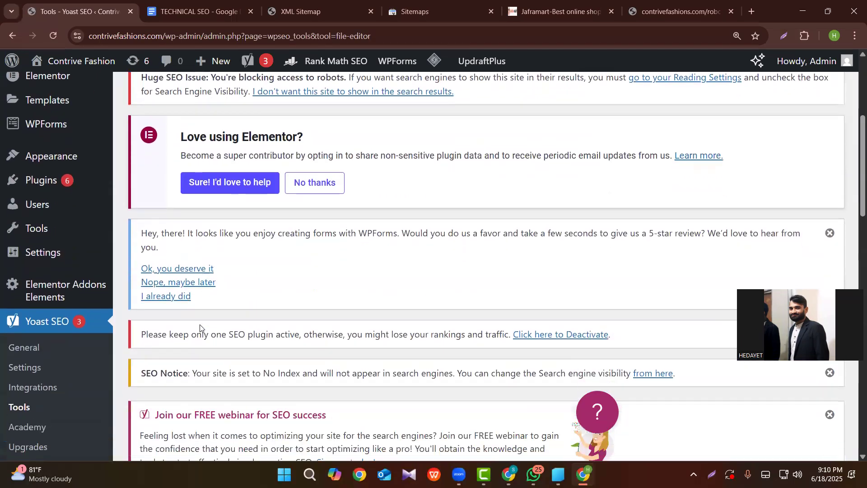
{"action": "scroll", "coordinate": [165, 270], "scroll_direction": "up", "scroll_amount": 4}
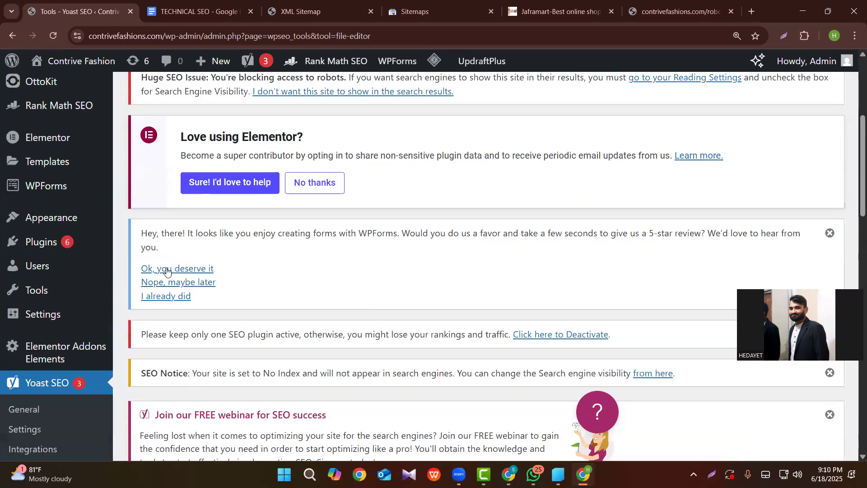
{"action": "scroll", "coordinate": [260, 287], "scroll_direction": "down", "scroll_amount": 8}
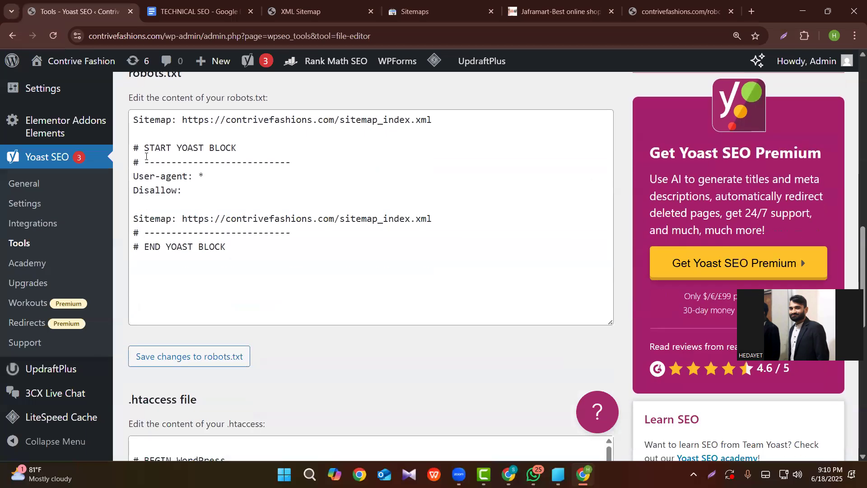
- Select all of the robots.txt content in the file editor, save the changes to robots.txt and review the saved file
{"action": "scroll", "coordinate": [146, 157], "scroll_direction": "up", "scroll_amount": 1}
{"action": "left_click_drag", "start_coordinate": [126, 100], "coordinate": [182, 134]}
{"action": "left_click_drag", "start_coordinate": [238, 309], "coordinate": [114, 168]}
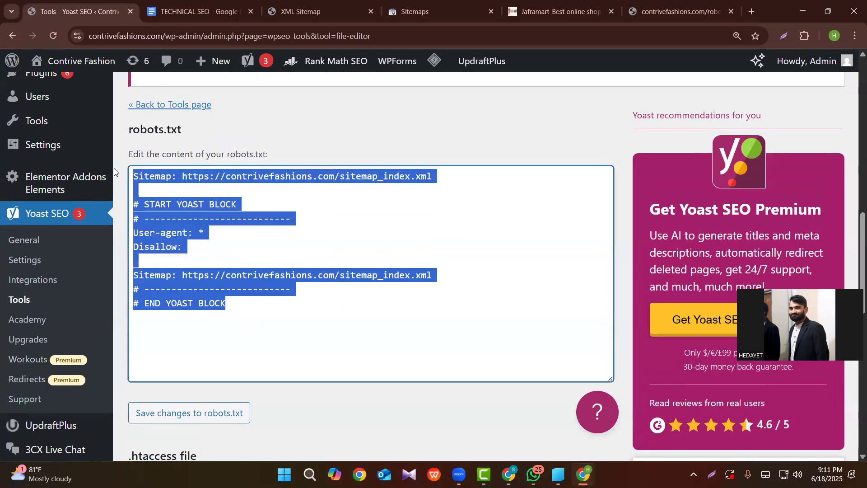
{"action": "key", "text": "Right"}
{"action": "scroll", "coordinate": [115, 167], "scroll_direction": "down", "scroll_amount": 4}
{"action": "left_click", "coordinate": [178, 251]}
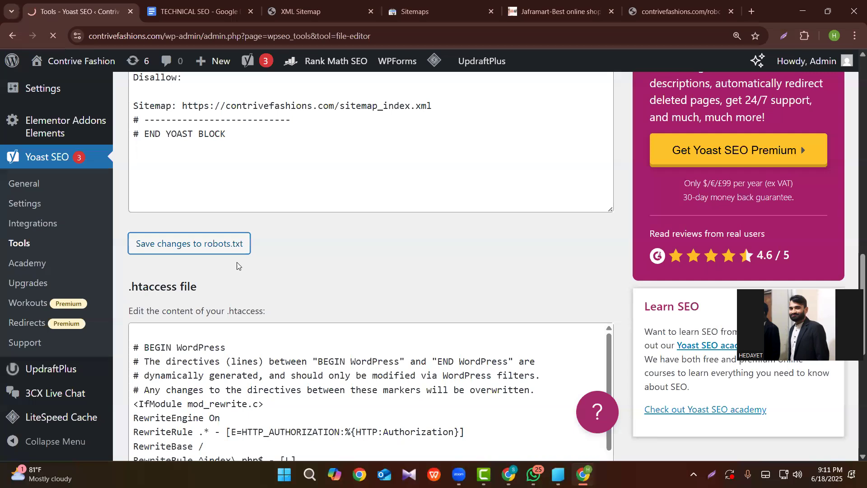
{"action": "scroll", "coordinate": [268, 276], "scroll_direction": "down", "scroll_amount": 15}
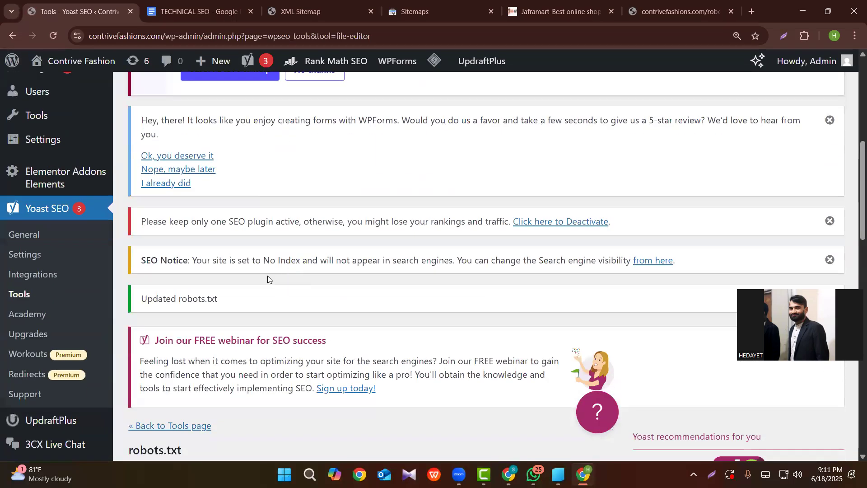
{"action": "scroll", "coordinate": [342, 269], "scroll_direction": "up", "scroll_amount": 1}
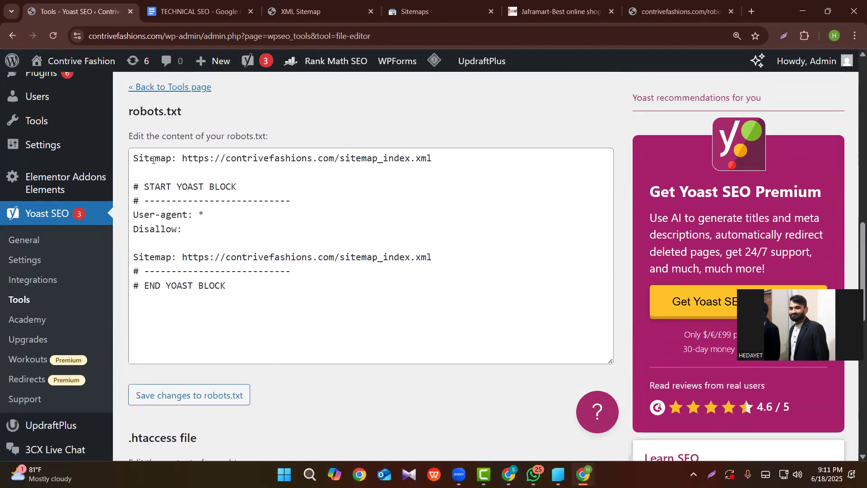
- Copy the highlighted content of the live contrivefashions.com/robots.txt page again
{"action": "left_click", "coordinate": [678, 12]}
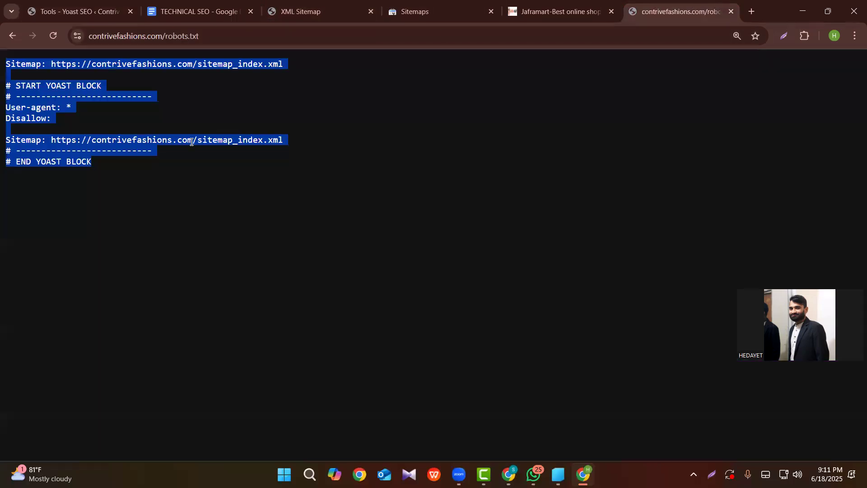
{"action": "right_click", "coordinate": [131, 138]}
{"action": "left_click", "coordinate": [145, 152]}
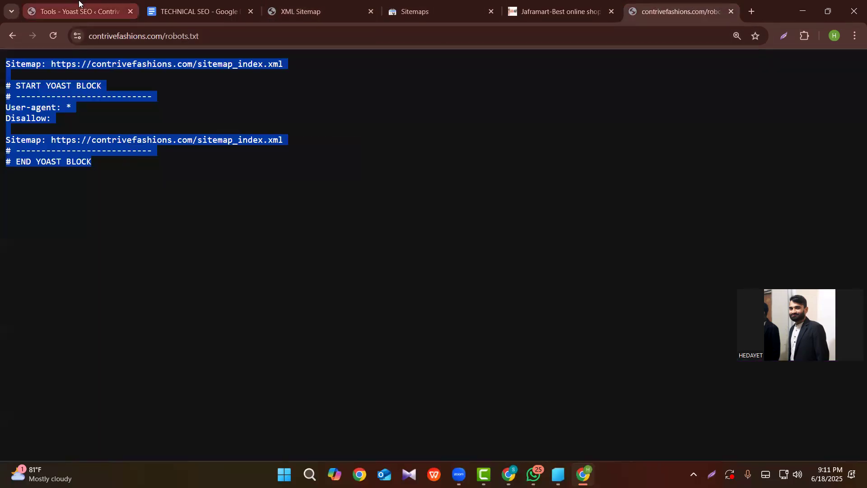
- Reopen the File editor from the Yoast SEO tools and review the robots.txt content
{"action": "left_click", "coordinate": [76, 11]}
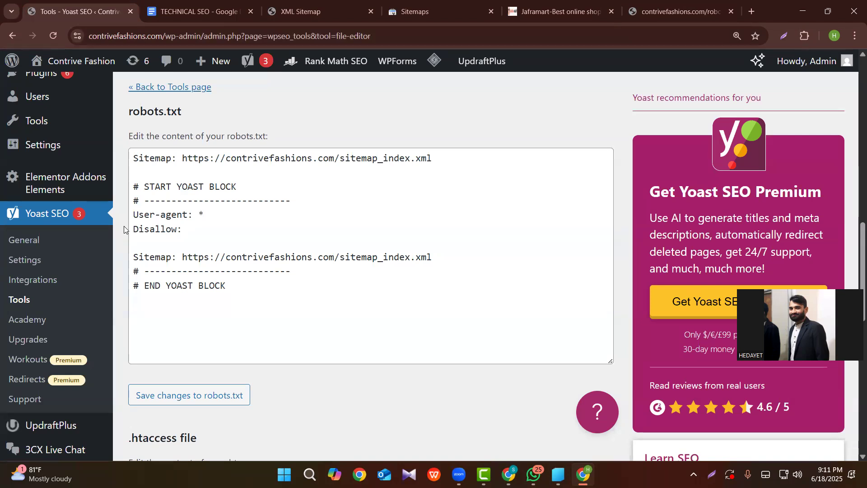
{"action": "left_click", "coordinate": [26, 299]}
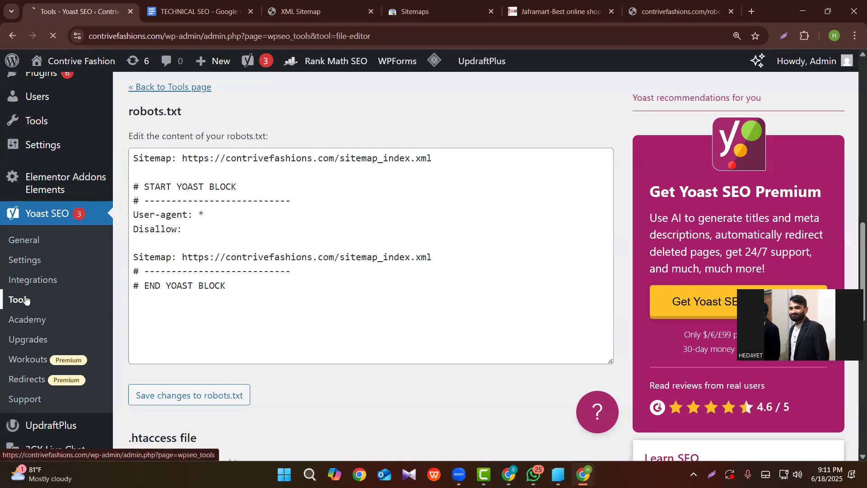
{"action": "scroll", "coordinate": [163, 304], "scroll_direction": "down", "scroll_amount": 8}
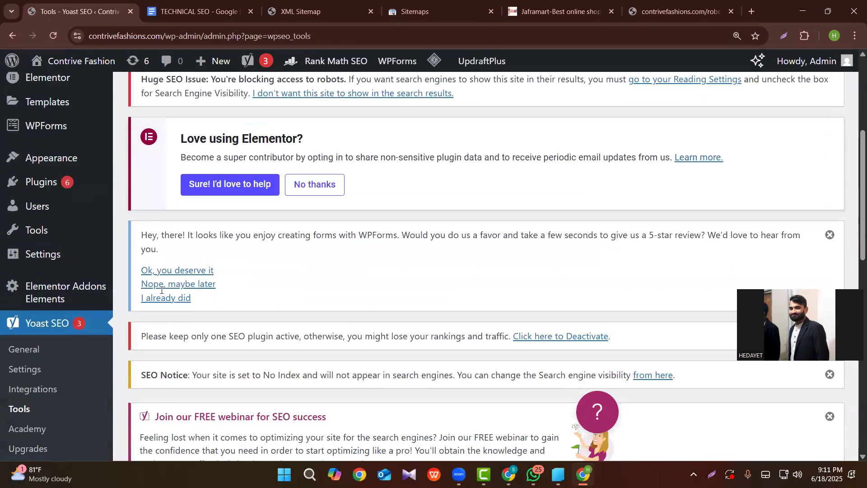
{"action": "scroll", "coordinate": [164, 303], "scroll_direction": "down", "scroll_amount": 3}
{"action": "left_click", "coordinate": [165, 280]}
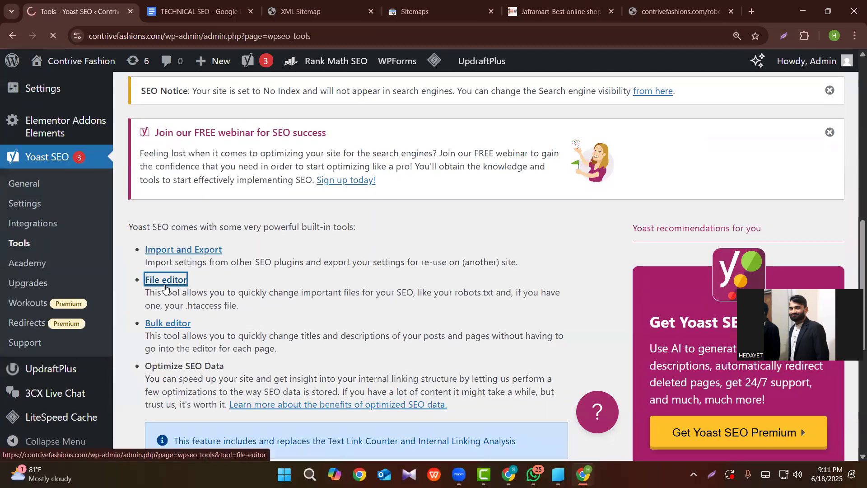
{"action": "scroll", "coordinate": [202, 321], "scroll_direction": "down", "scroll_amount": 12}
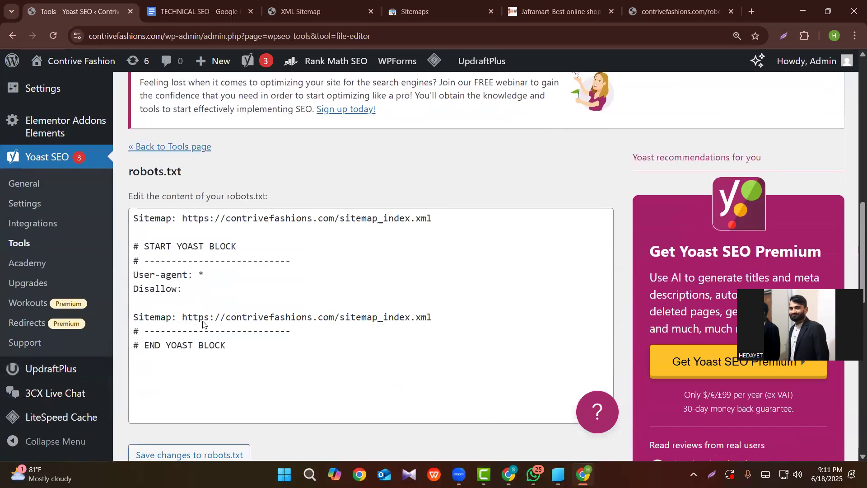
- Highlight and review the robots.txt content in the file editor, including the .htaccess section below it
{"action": "scroll", "coordinate": [202, 324], "scroll_direction": "down", "scroll_amount": 1}
{"action": "left_click", "coordinate": [232, 302]}
{"action": "left_click_drag", "start_coordinate": [308, 275], "coordinate": [161, 176]}
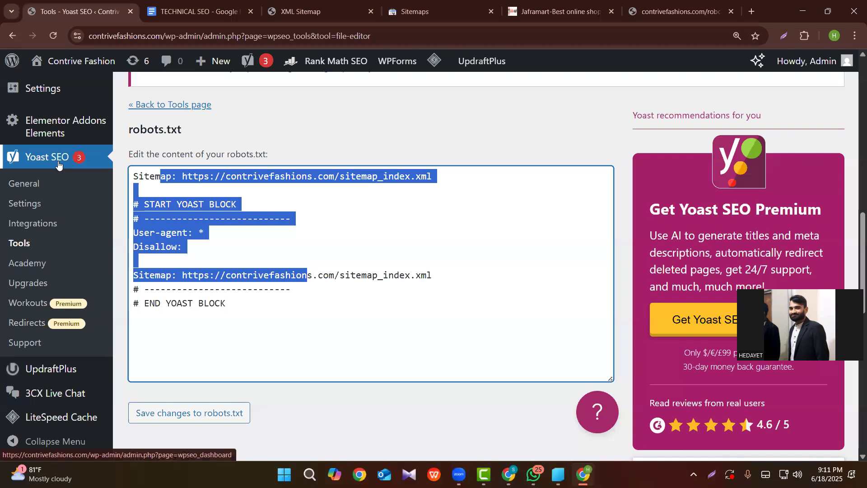
{"action": "scroll", "coordinate": [58, 165], "scroll_direction": "down", "scroll_amount": 8}
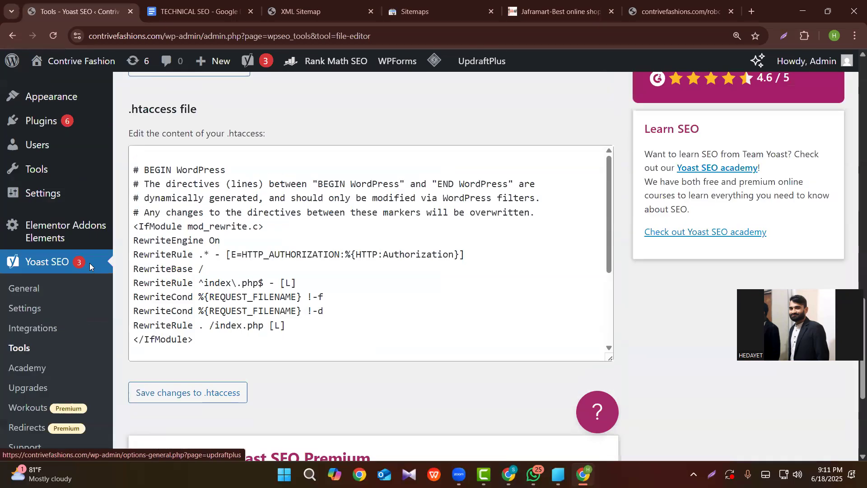
{"action": "scroll", "coordinate": [90, 263], "scroll_direction": "up", "scroll_amount": 5}
- Visit the live Contrive Fashion site from the admin area and return to the WordPress dashboard
{"action": "mouse_move", "coordinate": [99, 63]}
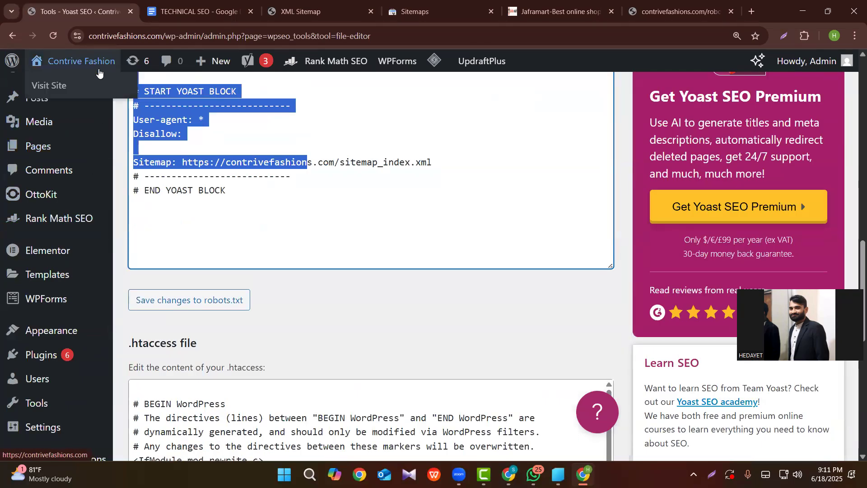
{"action": "left_click", "coordinate": [89, 83]}
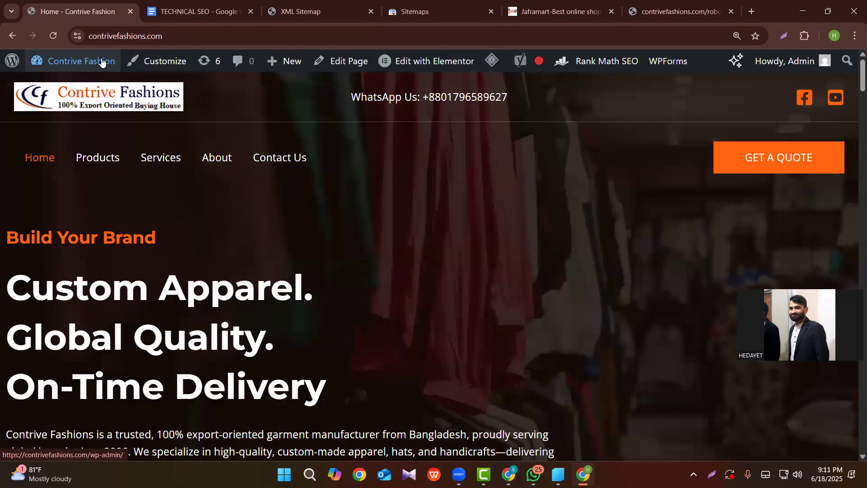
{"action": "mouse_move", "coordinate": [50, 70]}
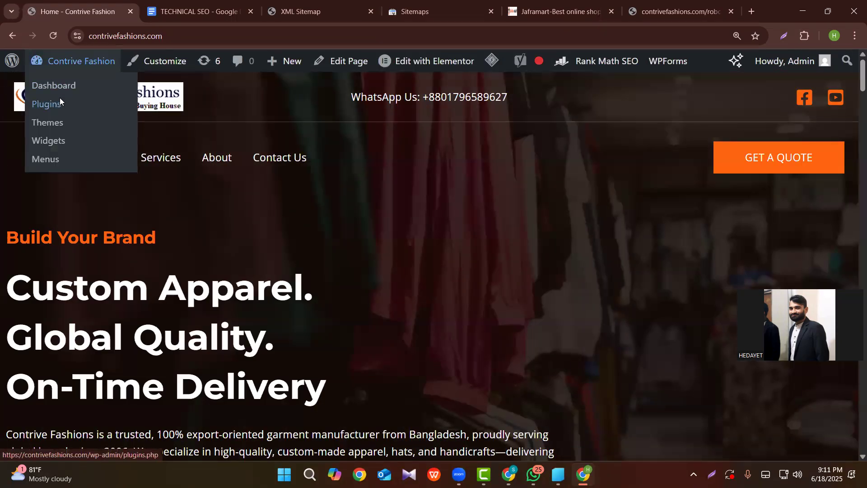
{"action": "left_click", "coordinate": [67, 86]}
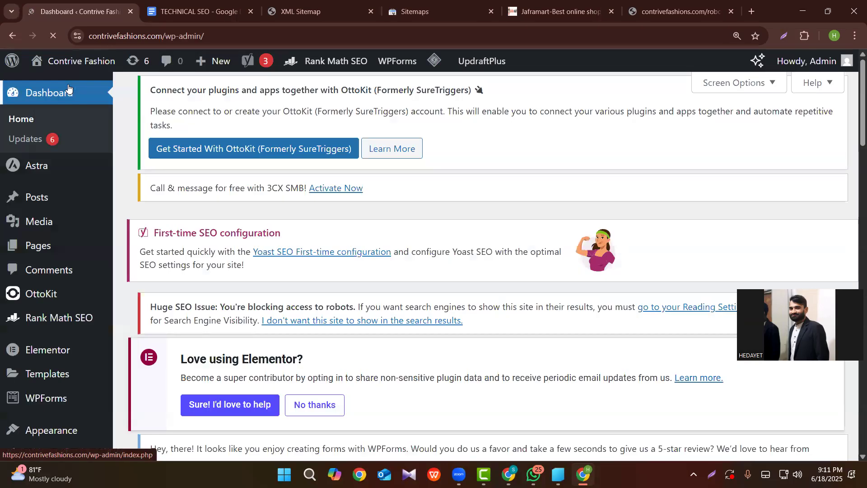
- Open the WordPress Reading settings and go to the Search engine visibility option
{"action": "scroll", "coordinate": [57, 291], "scroll_direction": "down", "scroll_amount": 5}
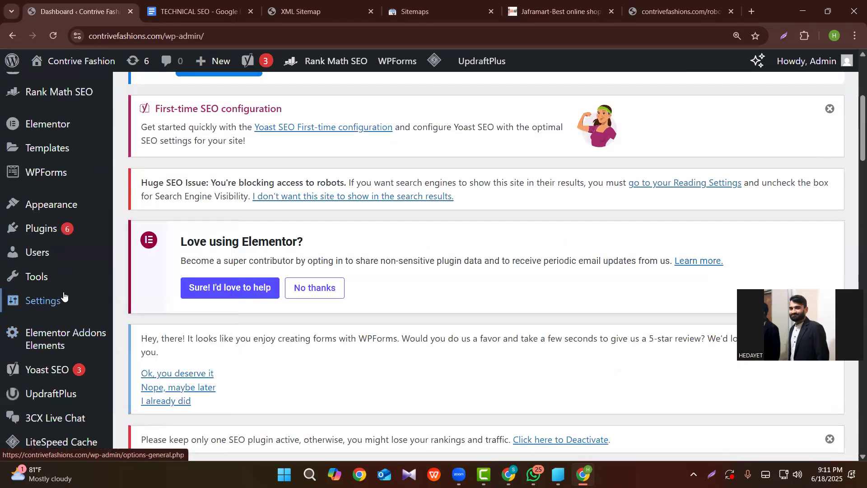
{"action": "mouse_move", "coordinate": [53, 307]}
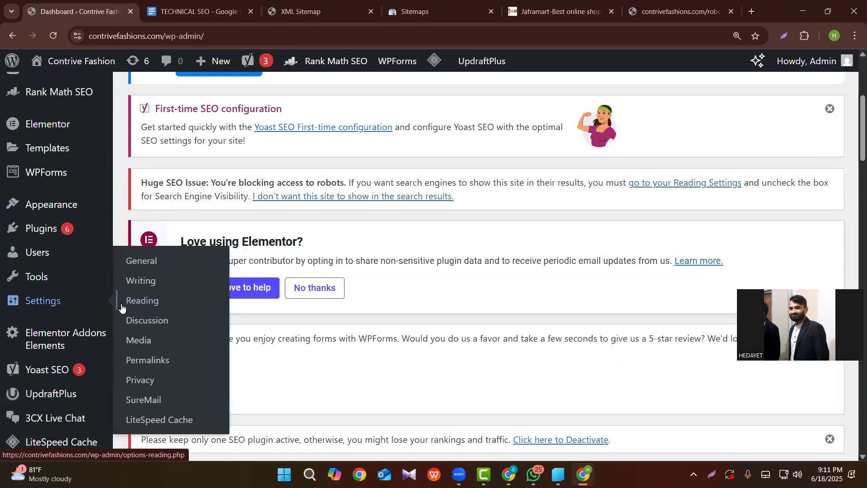
{"action": "left_click", "coordinate": [139, 304]}
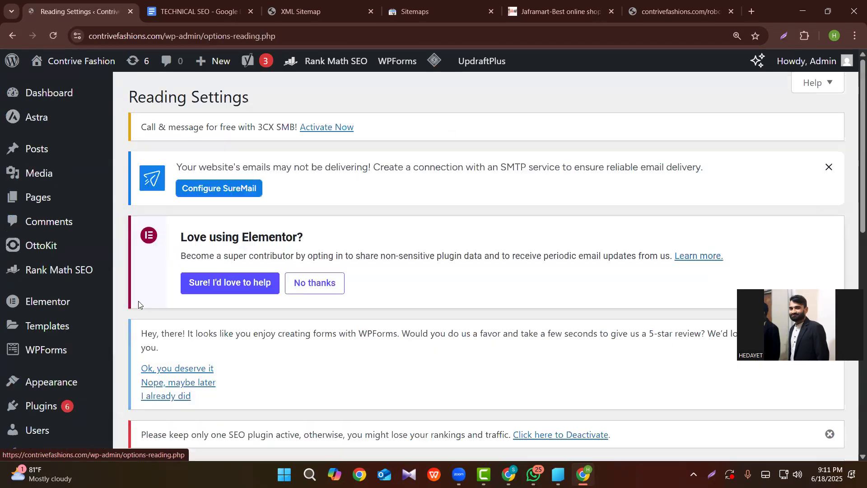
{"action": "scroll", "coordinate": [182, 338], "scroll_direction": "down", "scroll_amount": 10}
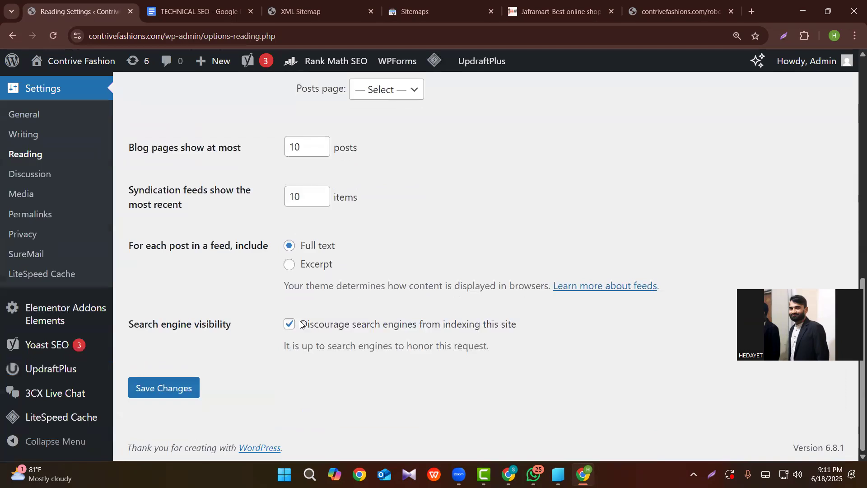
- Highlight the Search engine visibility setting and toggle "Discourage search engines from indexing this site" off and back on
{"action": "left_click_drag", "start_coordinate": [134, 325], "coordinate": [250, 321]}
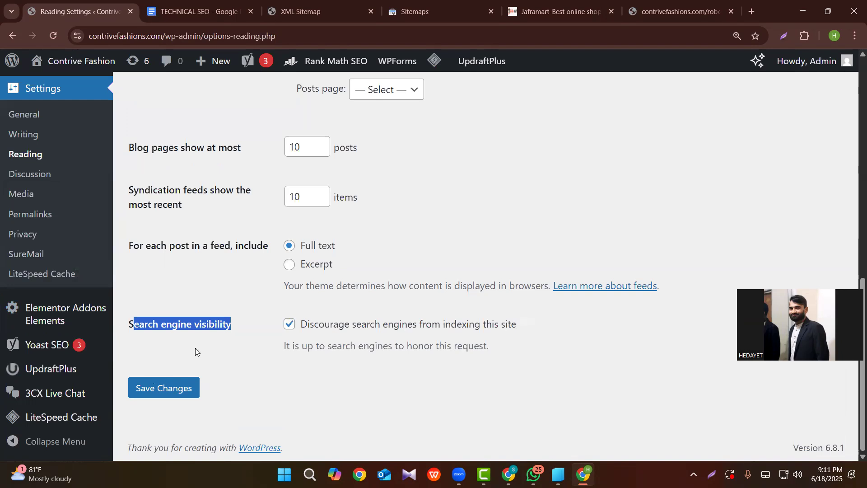
{"action": "left_click_drag", "start_coordinate": [127, 326], "coordinate": [237, 321]}
{"action": "left_click", "coordinate": [286, 316]}
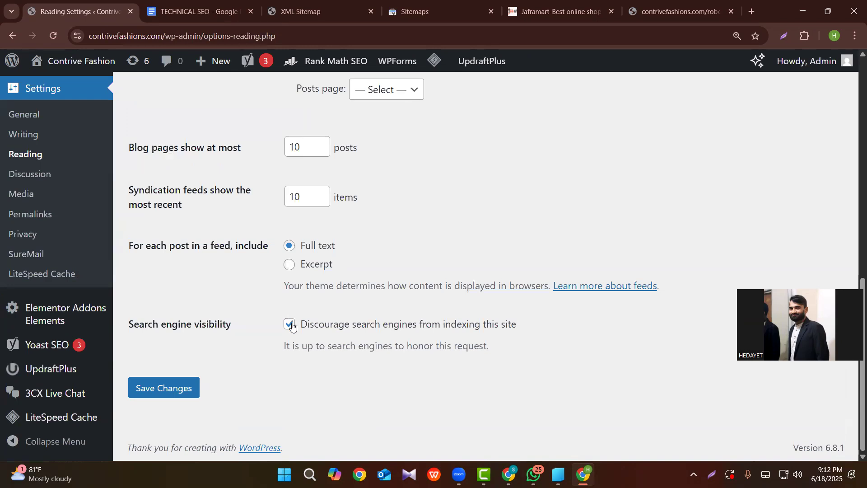
{"action": "left_click", "coordinate": [292, 327]}
{"action": "left_click", "coordinate": [290, 325]}
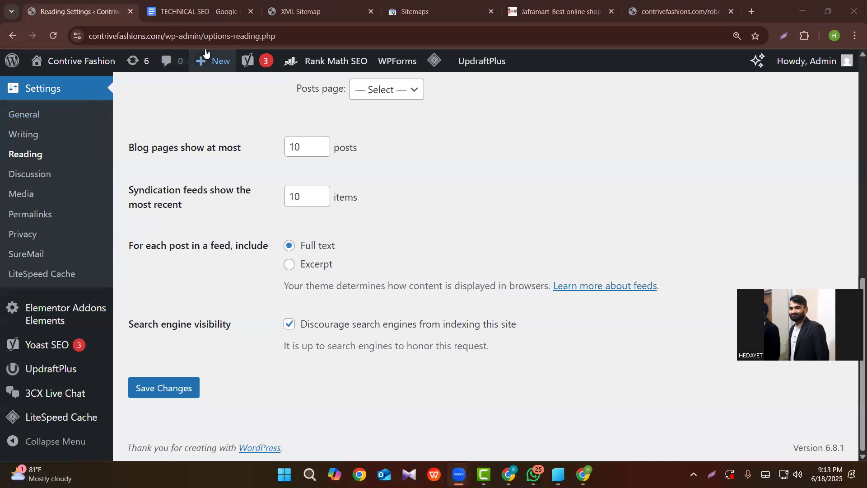
- Switch to the TECHNICAL SEO Google Docs document, delete all of its text and show it full screen
{"action": "left_click", "coordinate": [204, 13]}
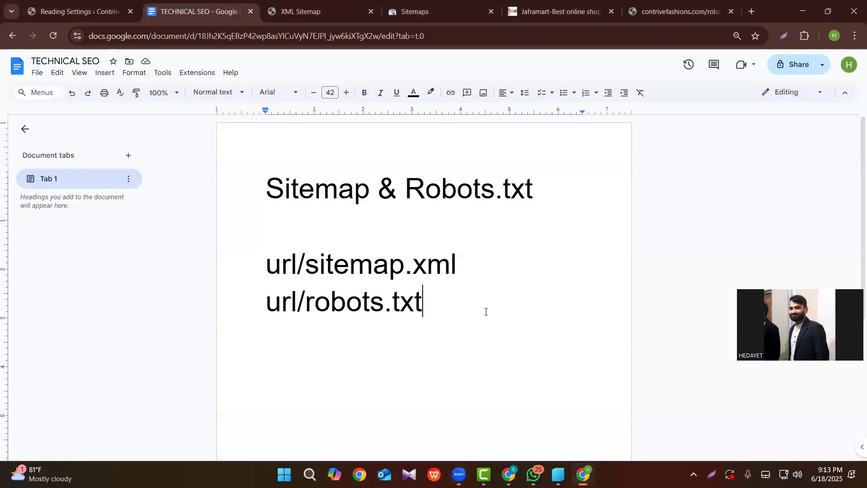
{"action": "left_click_drag", "start_coordinate": [486, 312], "coordinate": [249, 182]}
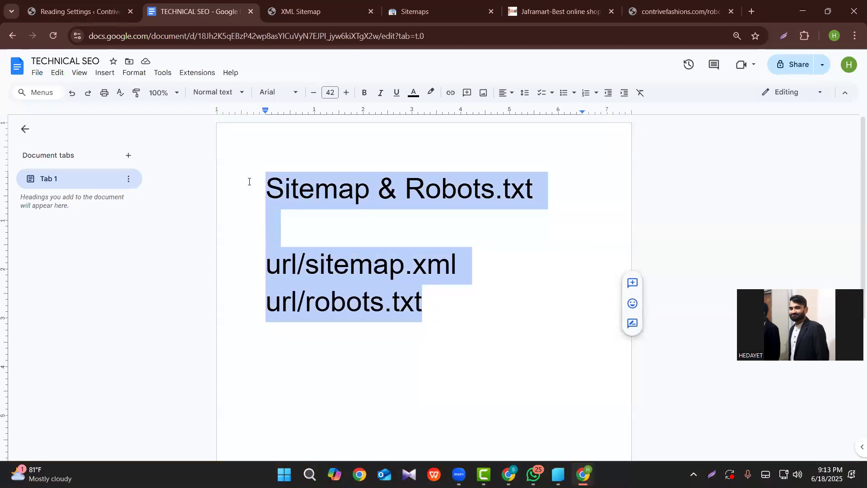
{"action": "key", "text": "BackSpace"}
{"action": "key", "text": "F11"}
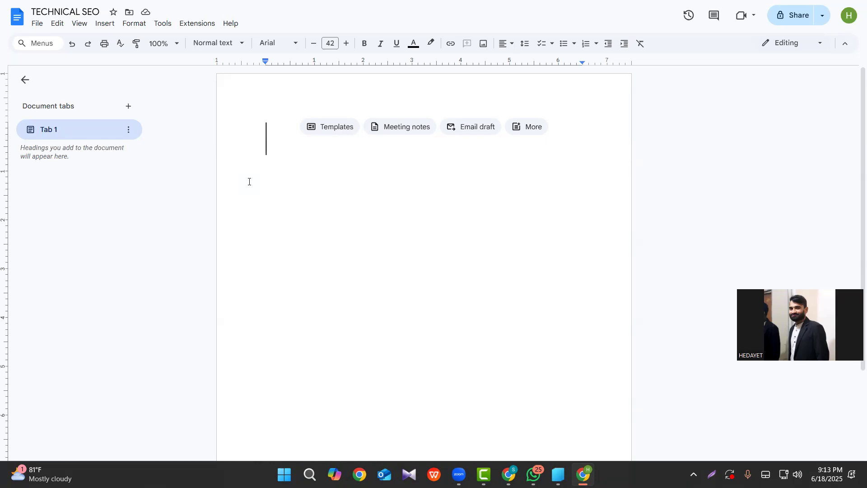
- Write "Setup Google search Console" as the first line of the empty document
{"action": "type", "text": "Sea"}
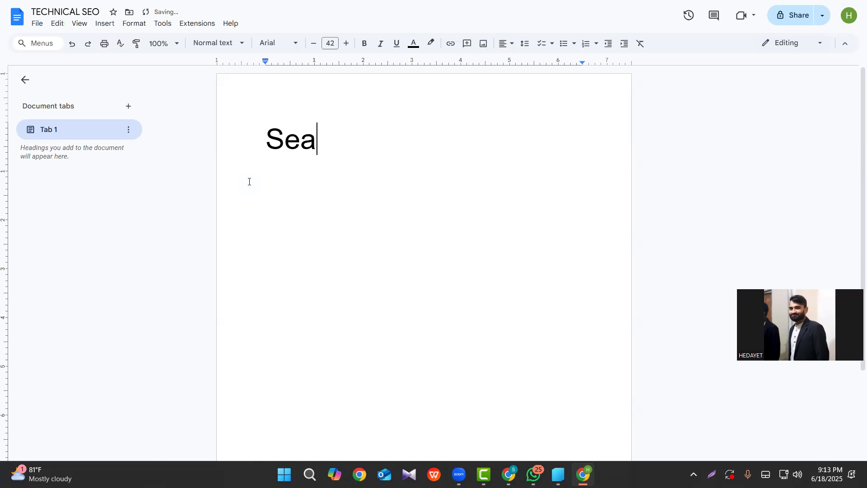
{"action": "key", "text": "BackSpace"}
{"action": "key", "text": "shift+Home"}
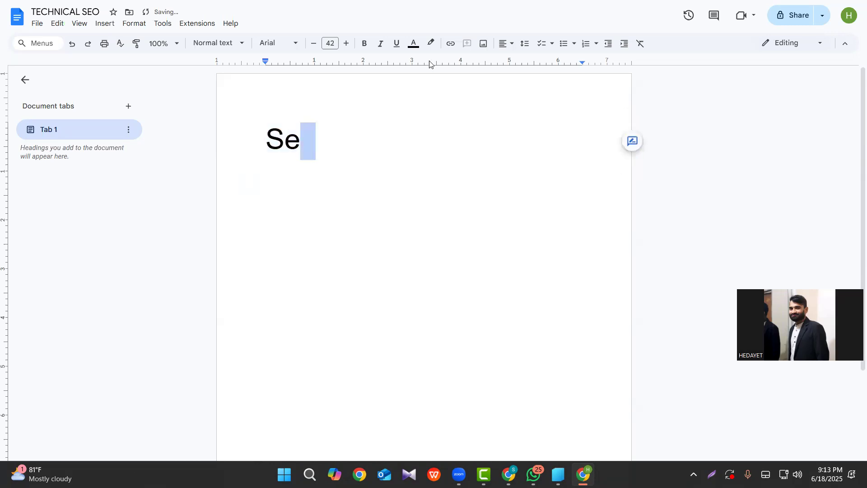
{"action": "left_click", "coordinate": [301, 152]}
{"action": "type", "text": "tup "}
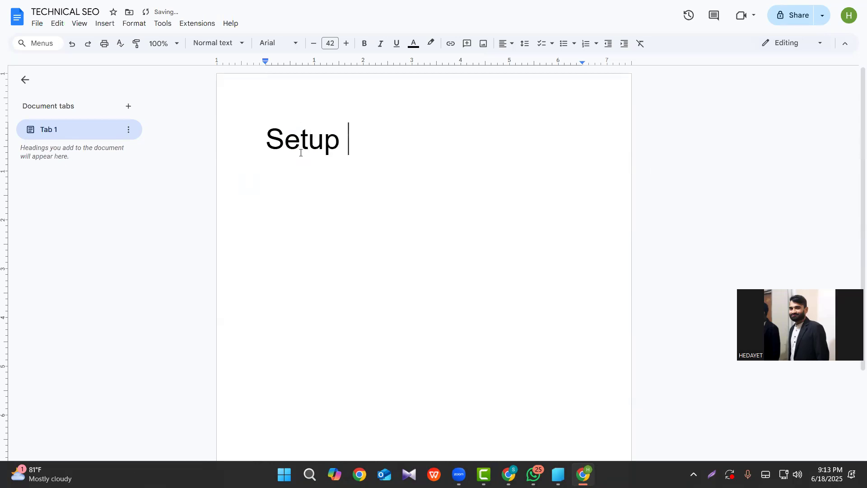
{"action": "type", "text": "Googl"}
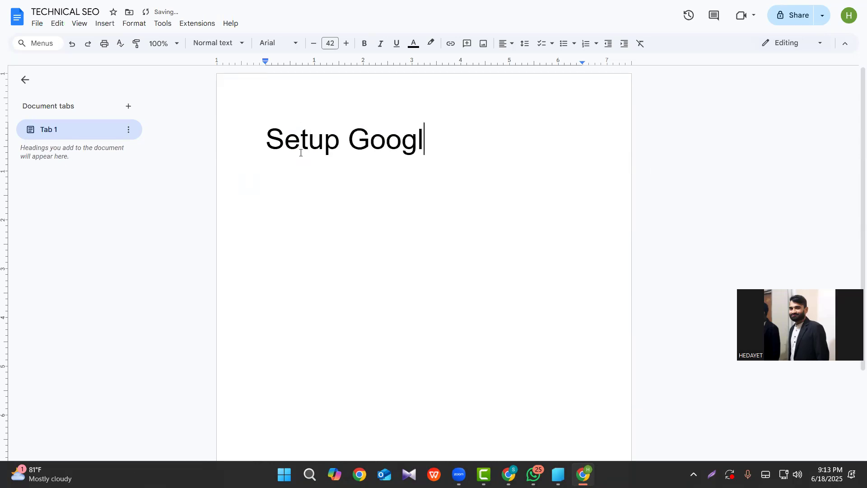
{"action": "type", "text": "e seqa"}
{"action": "key", "text": "BackSpace"}
{"action": "key", "text": "BackSpace"}
{"action": "type", "text": "arch"}
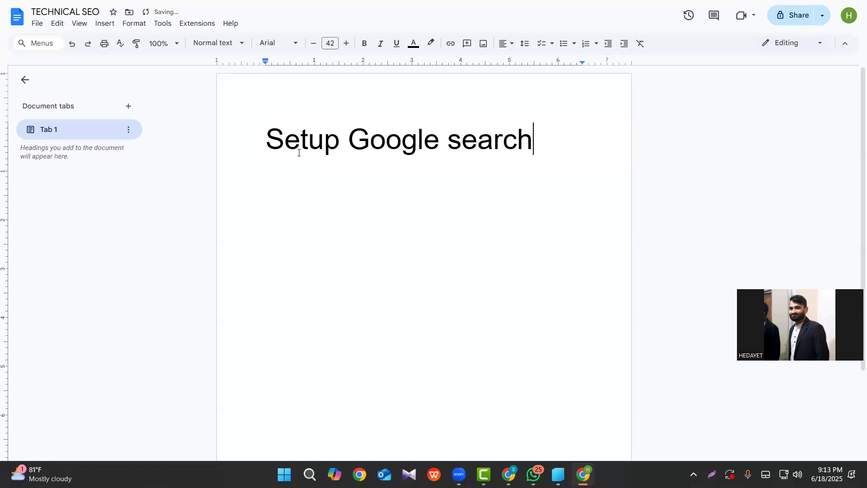
{"action": "type", "text": " Console"}
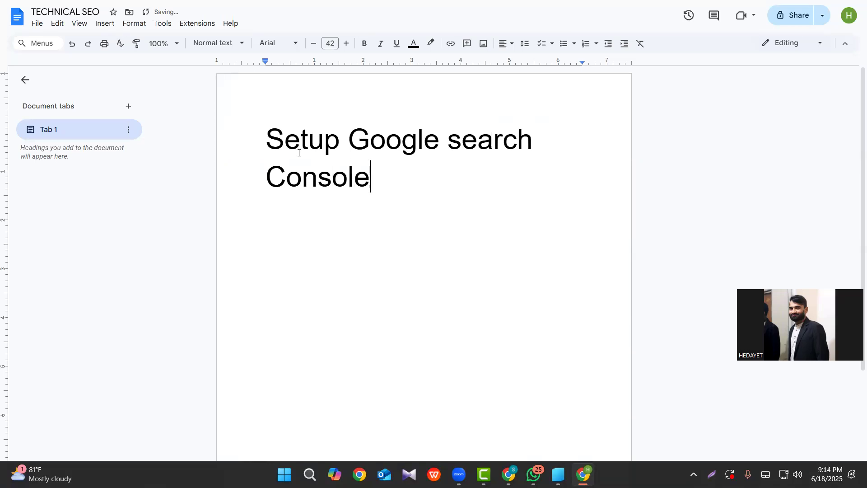
- Reduce the font size of the whole document text to 34
{"action": "key", "text": "ctrl+a"}
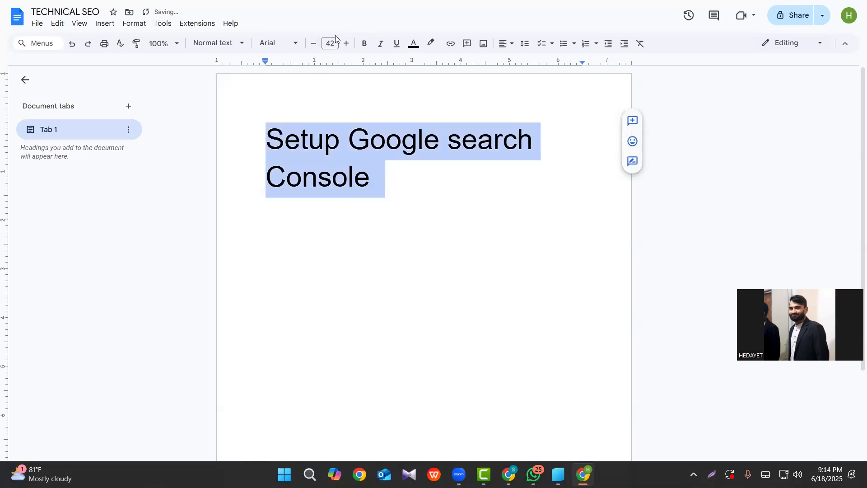
{"action": "left_click", "coordinate": [311, 46]}
{"action": "left_click", "coordinate": [311, 46]}
{"action": "left_click", "coordinate": [311, 46]}
{"action": "left_click", "coordinate": [312, 46]}
{"action": "left_click", "coordinate": [311, 46]}
{"action": "left_click", "coordinate": [311, 46]}
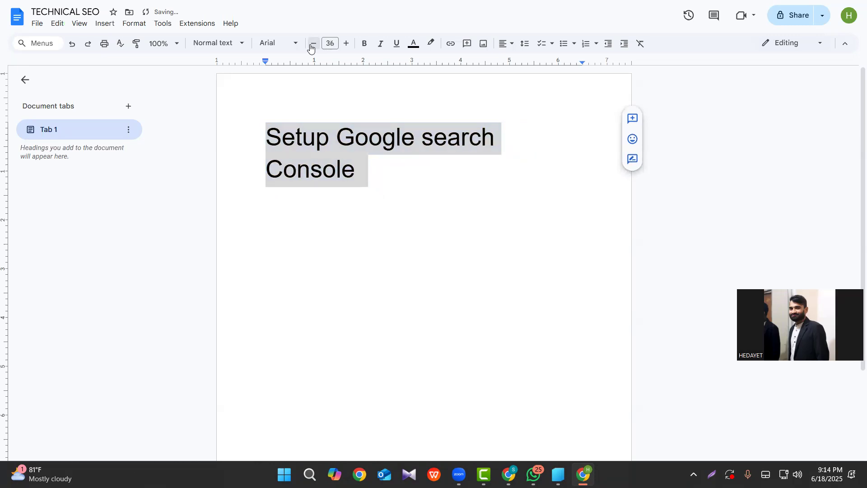
{"action": "left_click", "coordinate": [311, 45]}
{"action": "left_click", "coordinate": [311, 45]}
{"action": "left_click", "coordinate": [607, 140]}
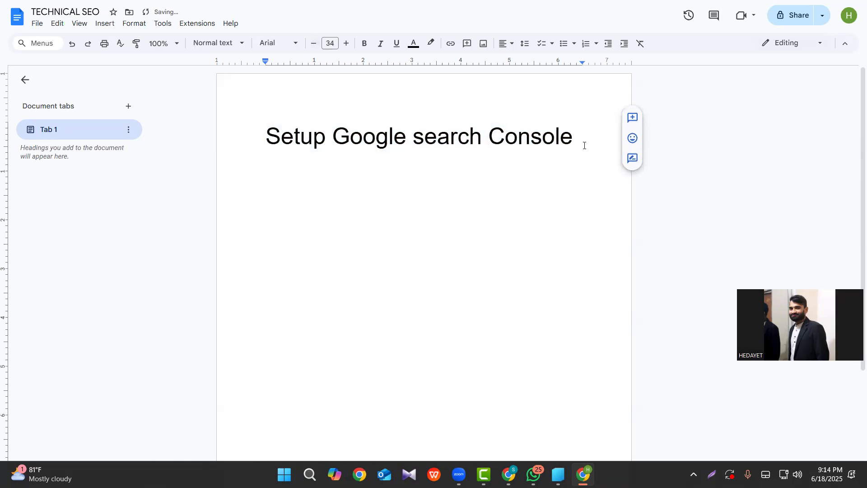
- Add the line "Install Your Yoast seo Plugin" below the first line
{"action": "key", "text": "Return"}
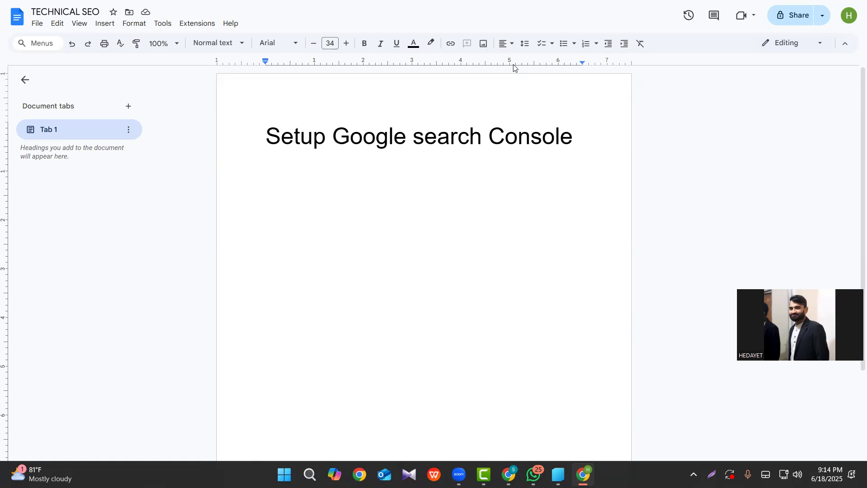
{"action": "type", "text": "Inst"}
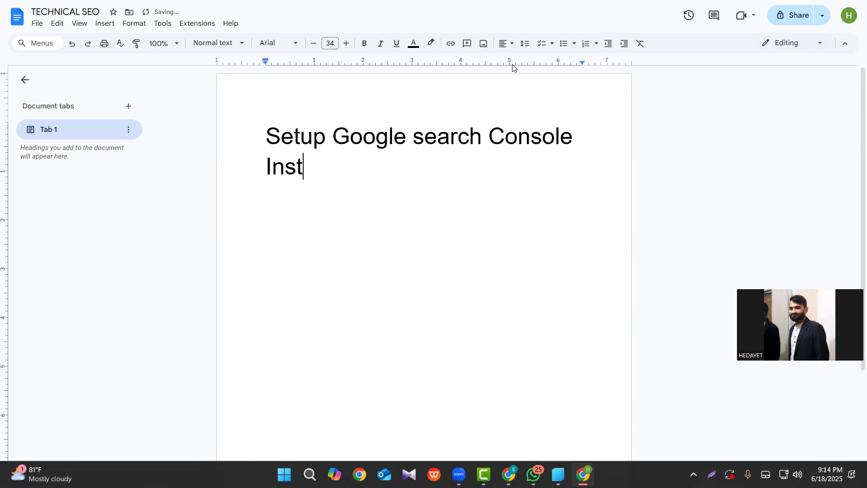
{"action": "type", "text": "all Your"}
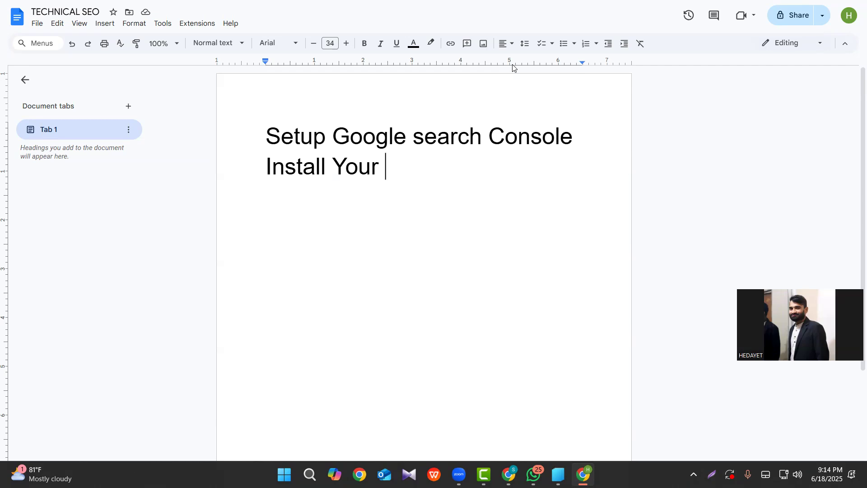
{"action": "type", "text": "Yoasy"}
{"action": "key", "text": "BackSpace"}
{"action": "type", "text": "t seo "}
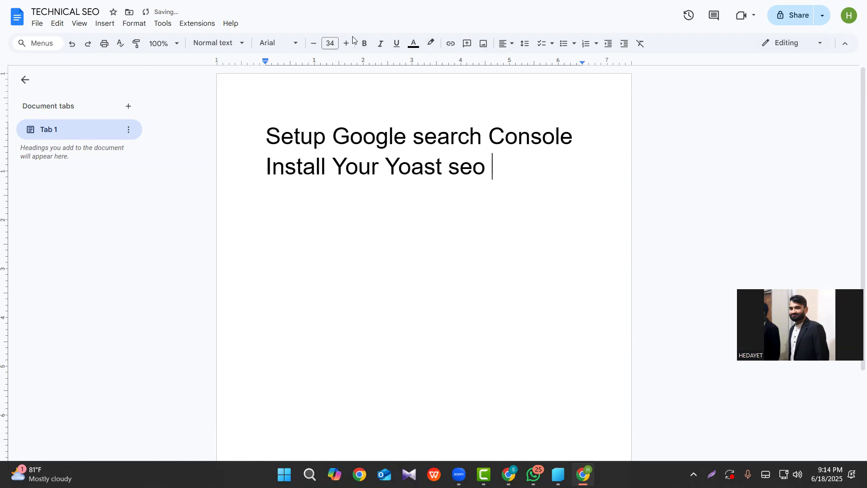
{"action": "type", "text": "Plugin"}
- Add the line "url/sitemap.xml" below the Yoast plugin line
{"action": "key", "text": "Return"}
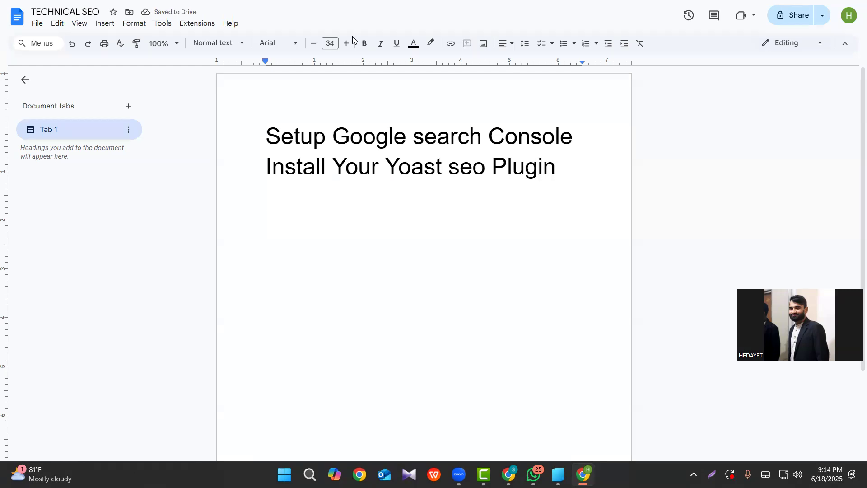
{"action": "type", "text": "U"}
{"action": "key", "text": "BackSpace"}
{"action": "type", "text": "ur"}
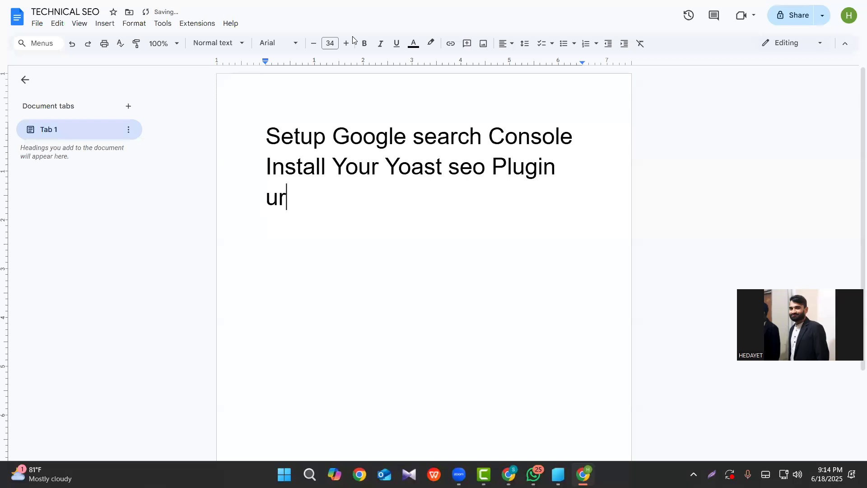
{"action": "type", "text": "l/"}
{"action": "type", "text": "sitemap.xml"}
{"action": "key", "text": "Return"}
{"action": "type", "text": "url"}
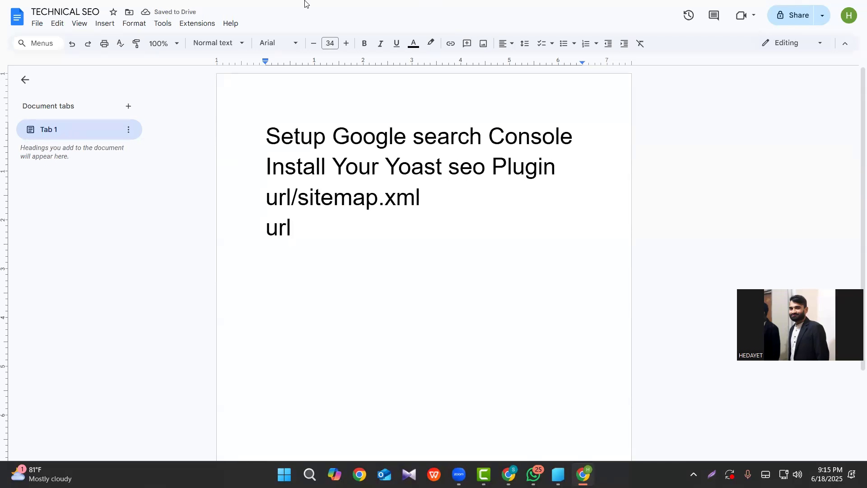
{"action": "type", "text": "/"}
{"action": "left_click_drag", "start_coordinate": [306, 221], "coordinate": [243, 263]}
{"action": "key", "text": "BackSpace"}
- Leave full screen, switch to the XML Sitemap page and select its full sitemap_index.xml URL
{"action": "mouse_move", "coordinate": [400, 1]}
{"action": "left_click", "coordinate": [435, 39]}
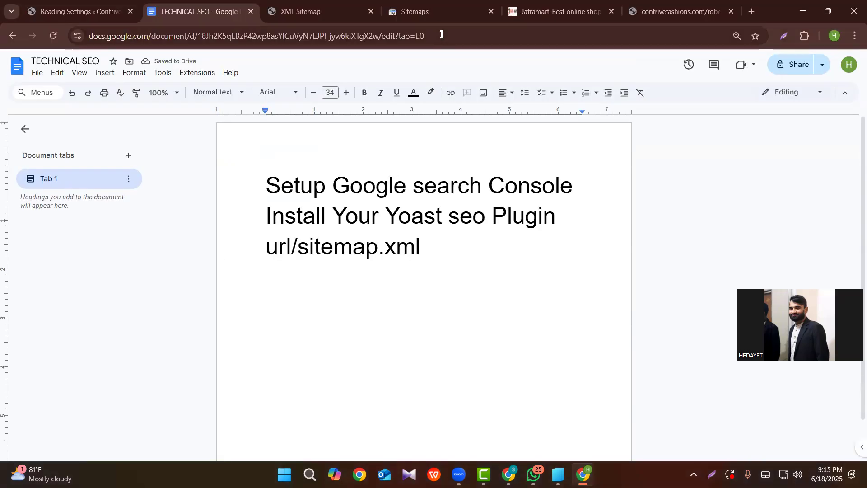
{"action": "left_click", "coordinate": [312, 12]}
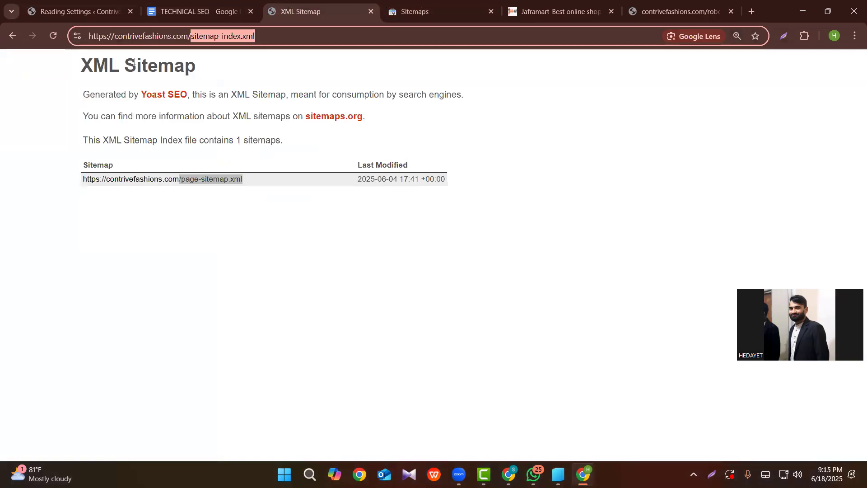
{"action": "left_click", "coordinate": [149, 34]}
{"action": "left_click_drag", "start_coordinate": [265, 35], "coordinate": [51, 50]}
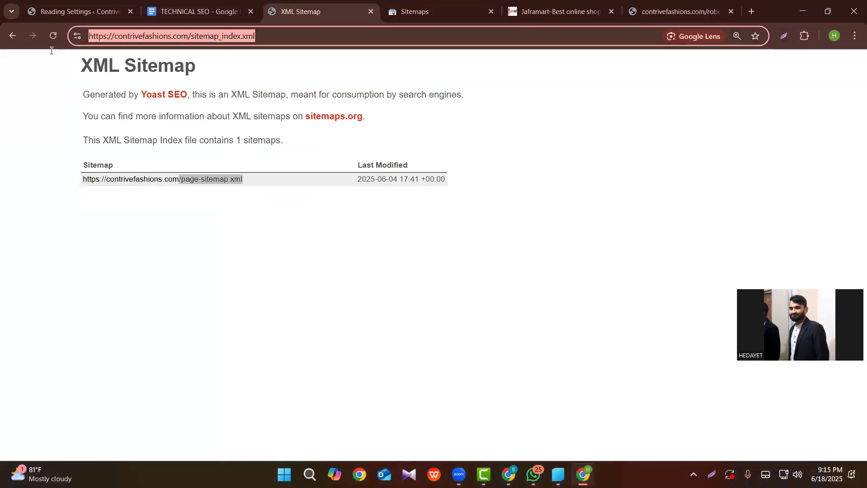
- Open the Contrive Fashion home page from the WordPress admin and copy its URL
{"action": "left_click", "coordinate": [93, 13]}
{"action": "mouse_move", "coordinate": [77, 63]}
{"action": "left_click", "coordinate": [77, 85]}
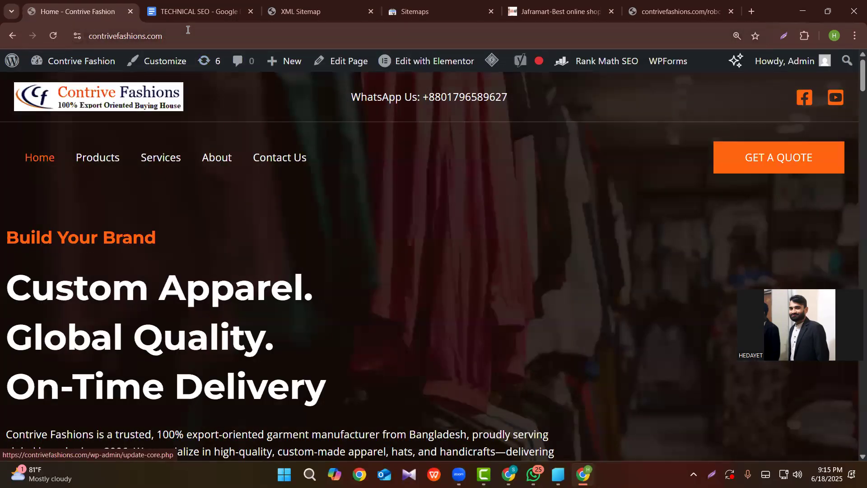
{"action": "left_click_drag", "start_coordinate": [186, 35], "coordinate": [31, 35]}
{"action": "key", "text": "ctrl+c"}
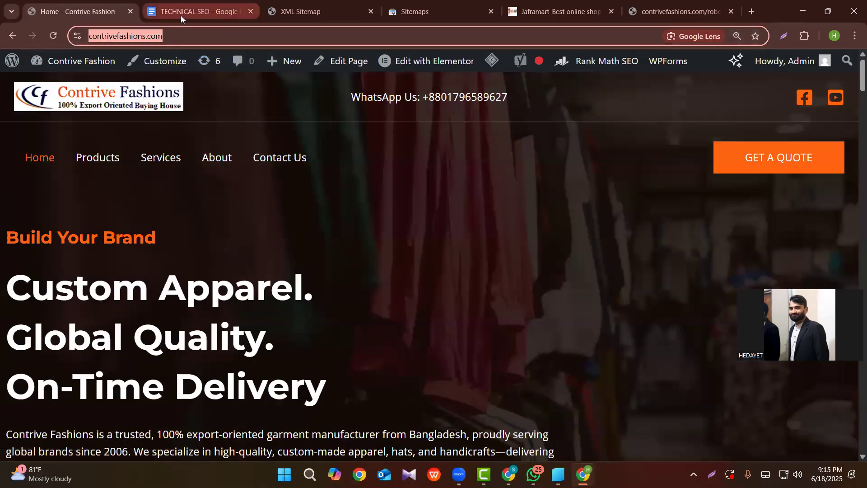
- Open the site's sitemap.xml address in a new browser tab and inspect the resulting URL
{"action": "left_click", "coordinate": [752, 11]}
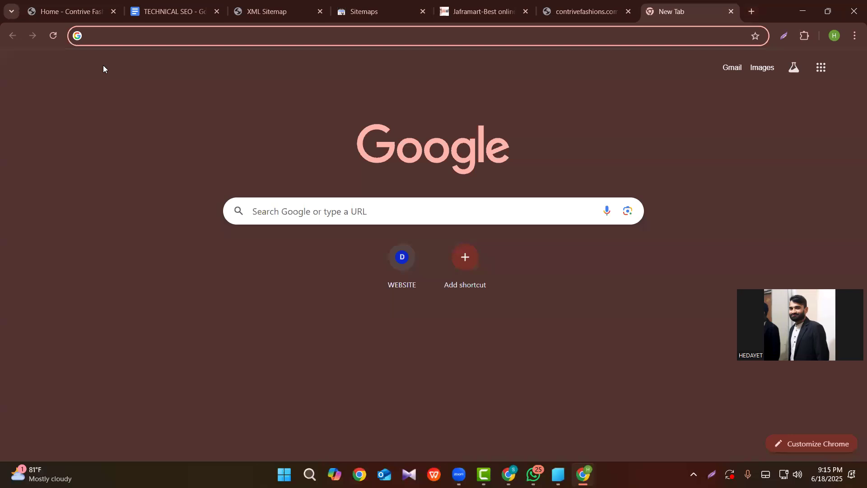
{"action": "key", "text": "ctrl+v"}
{"action": "type", "text": "sitemap.xml"}
{"action": "key", "text": "Return"}
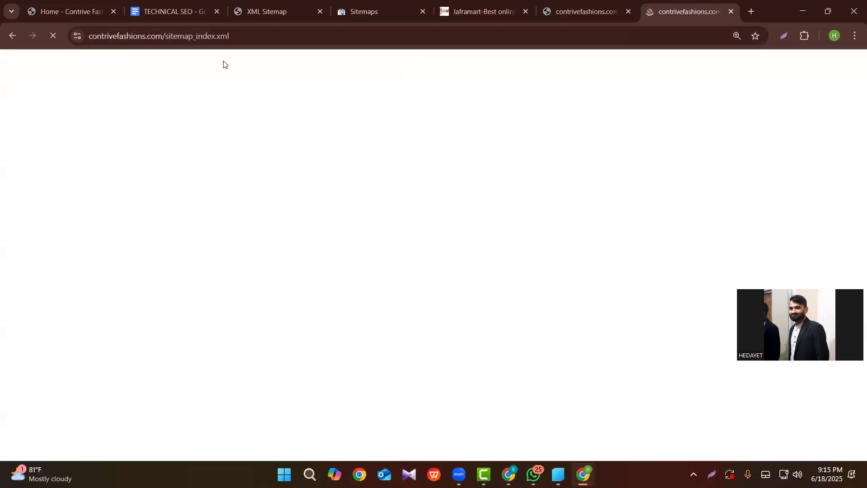
{"action": "left_click", "coordinate": [234, 37]}
{"action": "left_click", "coordinate": [127, 30]}
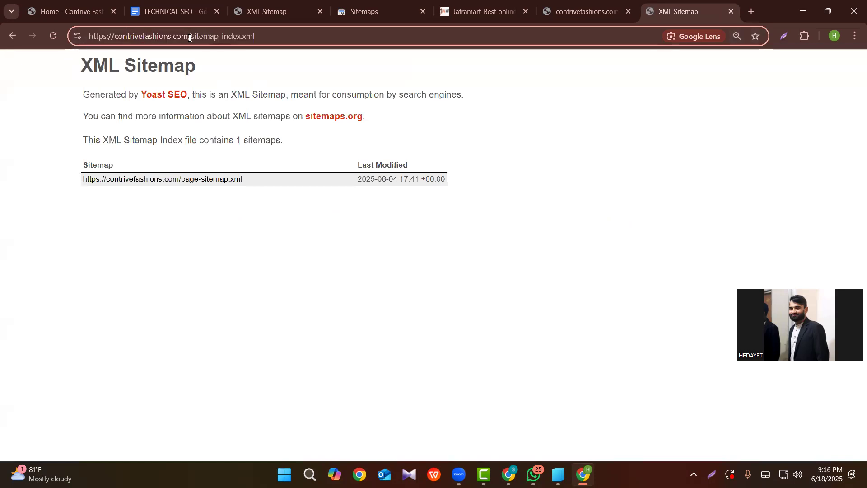
- Compare the site prefix on Search Console's Sitemaps page with the sitemap address and copy its sitemap_index.xml part
{"action": "left_click", "coordinate": [350, 7]}
{"action": "left_click", "coordinate": [45, 216]}
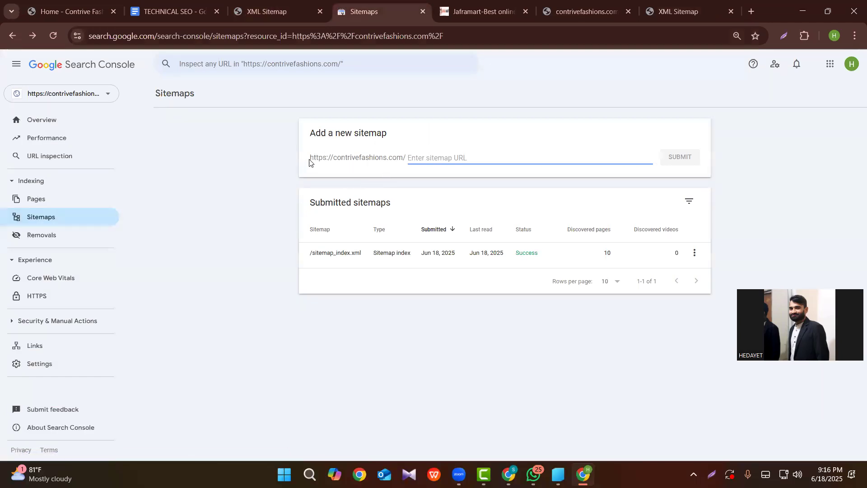
{"action": "left_click_drag", "start_coordinate": [310, 162], "coordinate": [422, 155]}
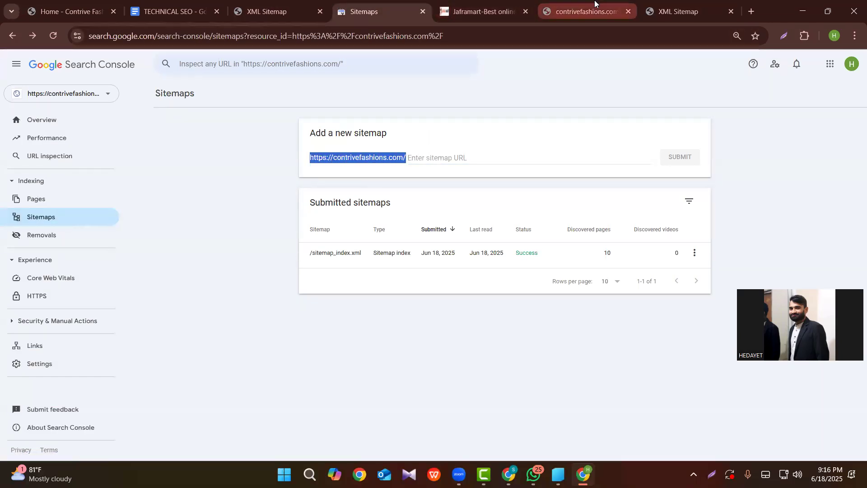
{"action": "left_click", "coordinate": [647, 3]}
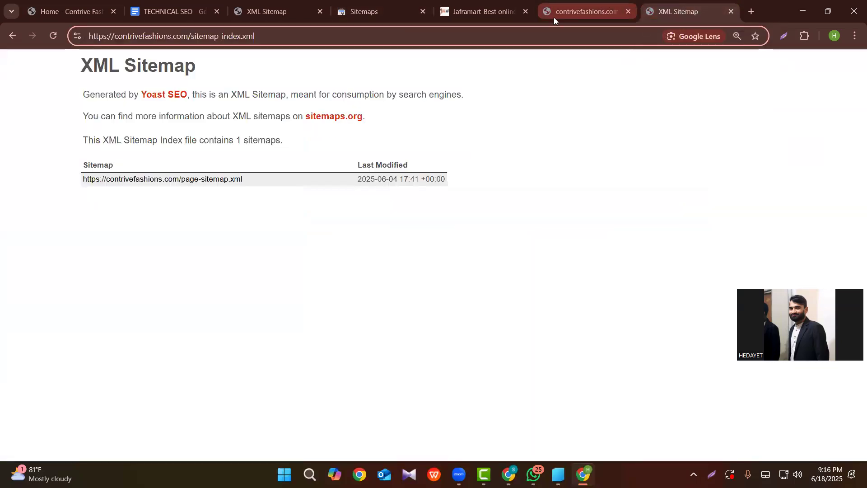
{"action": "left_click_drag", "start_coordinate": [192, 36], "coordinate": [291, 48]}
{"action": "key", "text": "ctrl+c"}
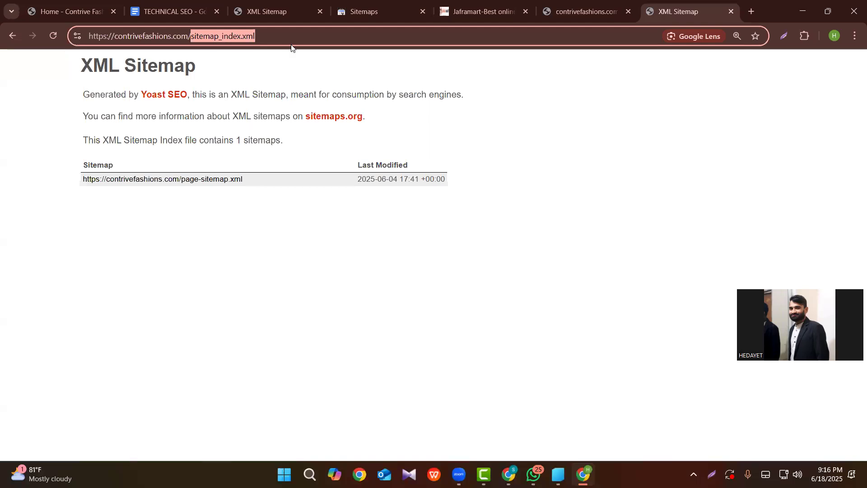
- Try to submit sitemap_index.xml as a new sitemap on Search Console's Sitemaps page
{"action": "left_click", "coordinate": [193, 7]}
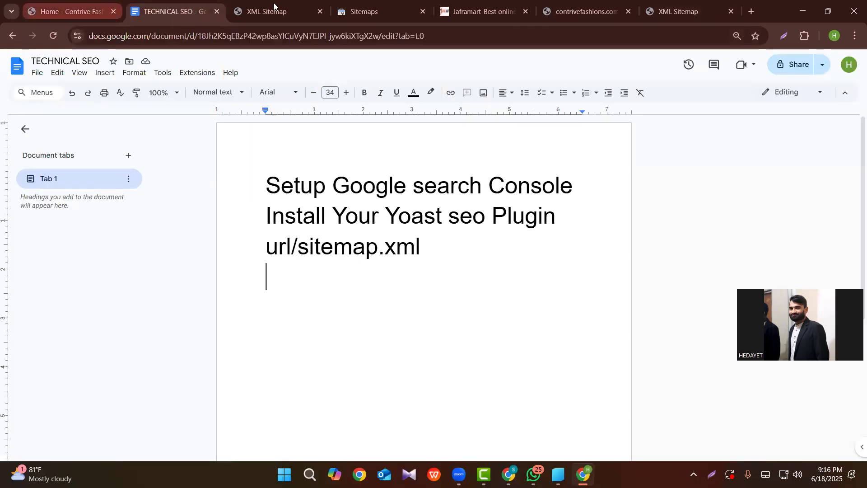
{"action": "left_click", "coordinate": [293, 2]}
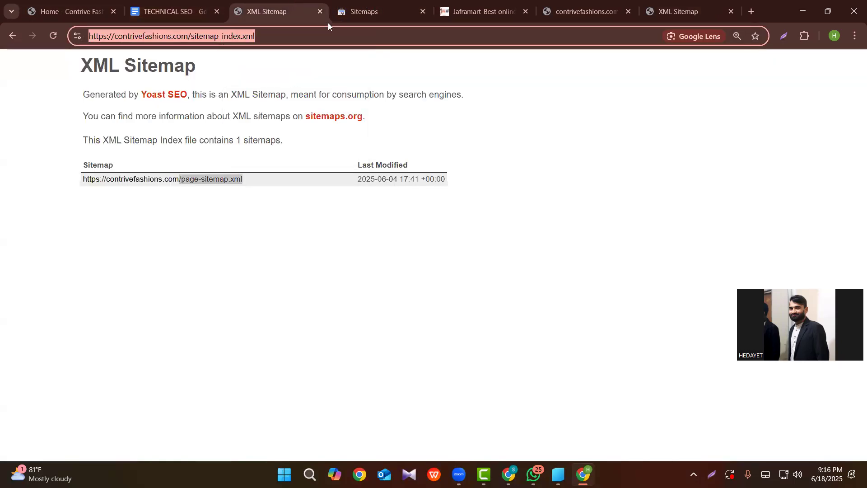
{"action": "left_click", "coordinate": [368, 11]}
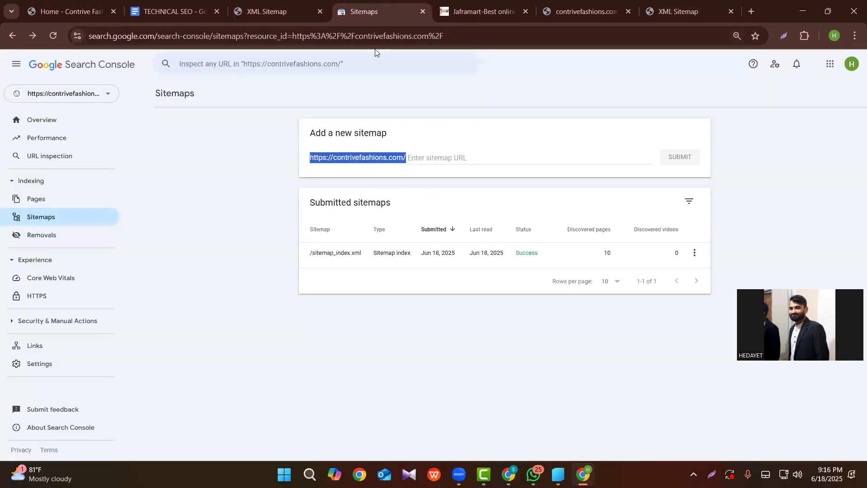
{"action": "left_click", "coordinate": [422, 156]}
{"action": "right_click", "coordinate": [422, 156]}
{"action": "left_click", "coordinate": [445, 290]}
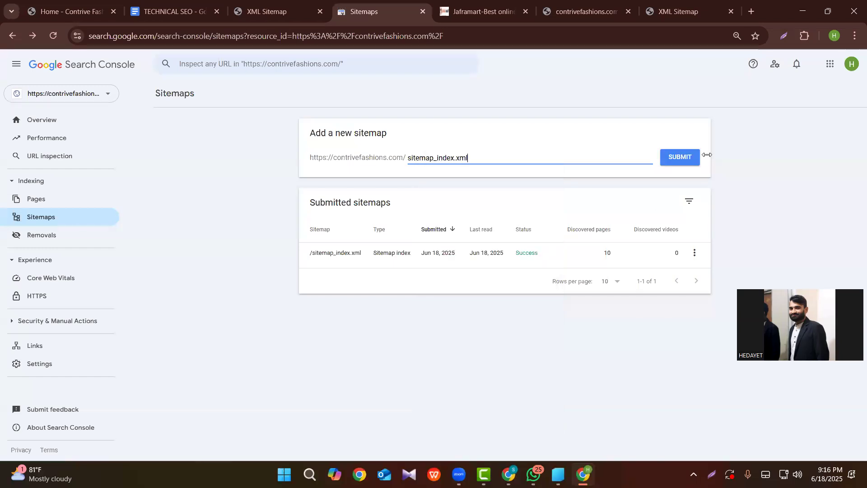
{"action": "left_click", "coordinate": [674, 161]}
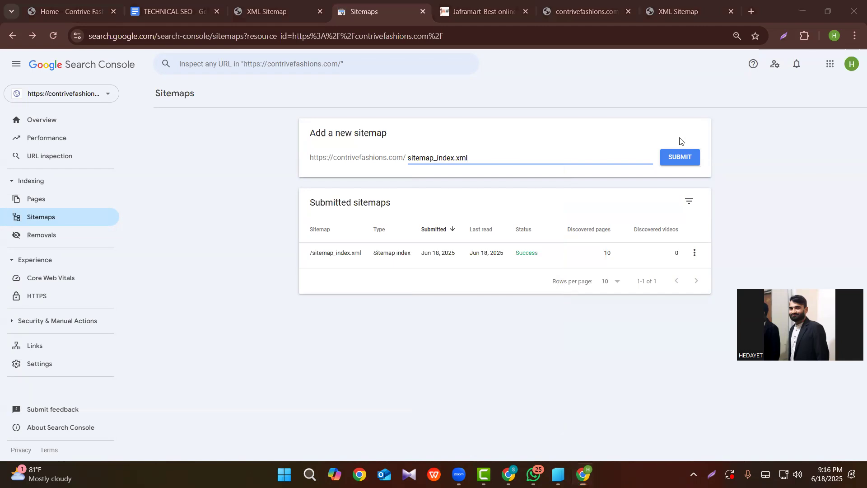
- Clear the new sitemap URL and open the details of the already submitted sitemap_index.xml
{"action": "left_click_drag", "start_coordinate": [471, 159], "coordinate": [382, 168]}
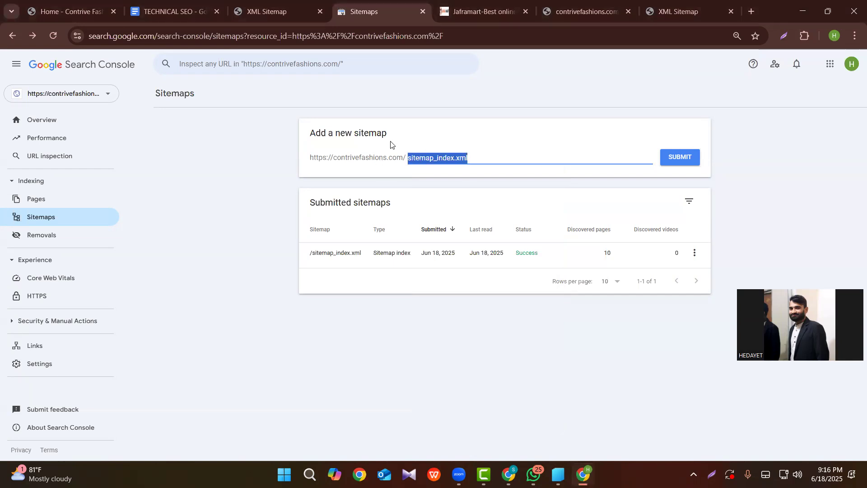
{"action": "key", "text": "BackSpace"}
{"action": "left_click_drag", "start_coordinate": [543, 260], "coordinate": [477, 261]}
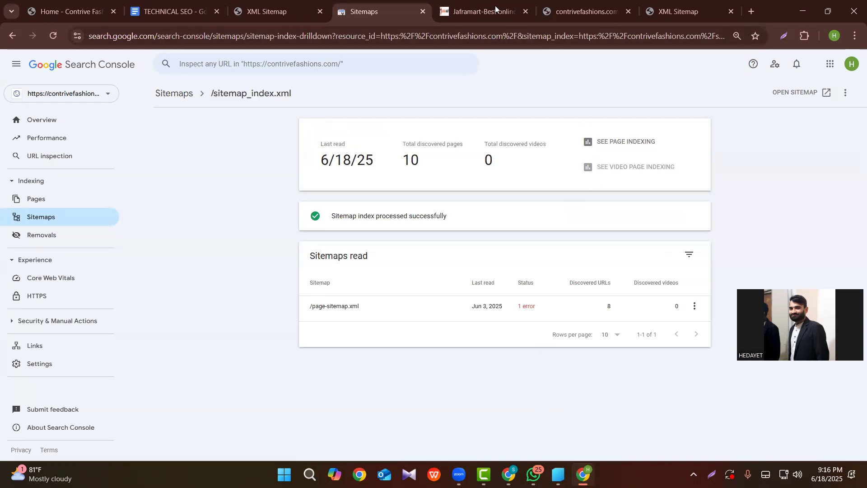
- Copy the Contrive Fashion home page URL and open its robots.txt address in a new browser tab
{"action": "left_click", "coordinate": [67, 11]}
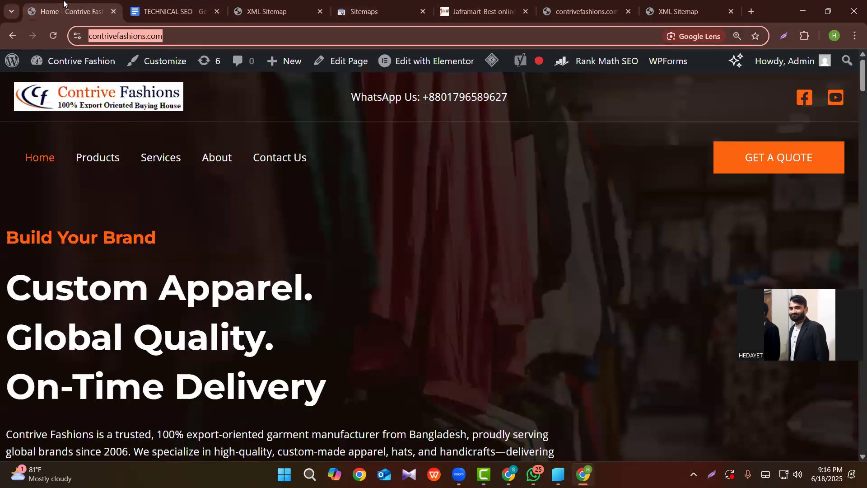
{"action": "right_click", "coordinate": [109, 38]}
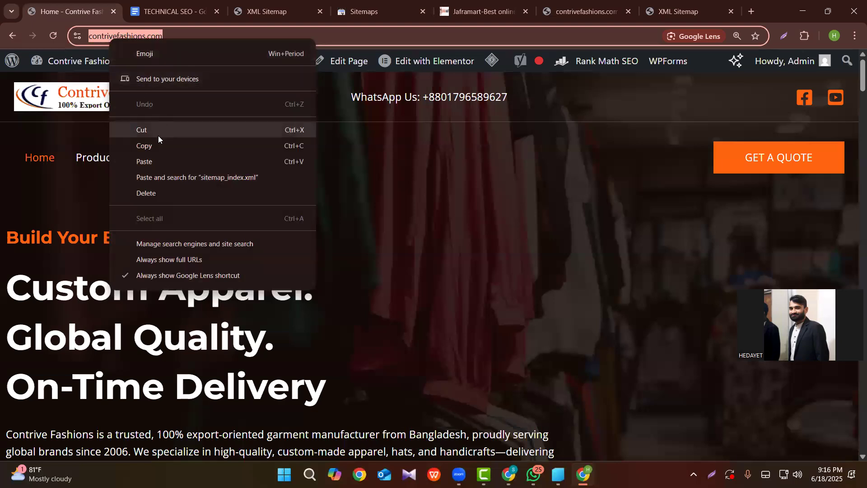
{"action": "left_click", "coordinate": [169, 146]}
{"action": "left_click", "coordinate": [751, 11]}
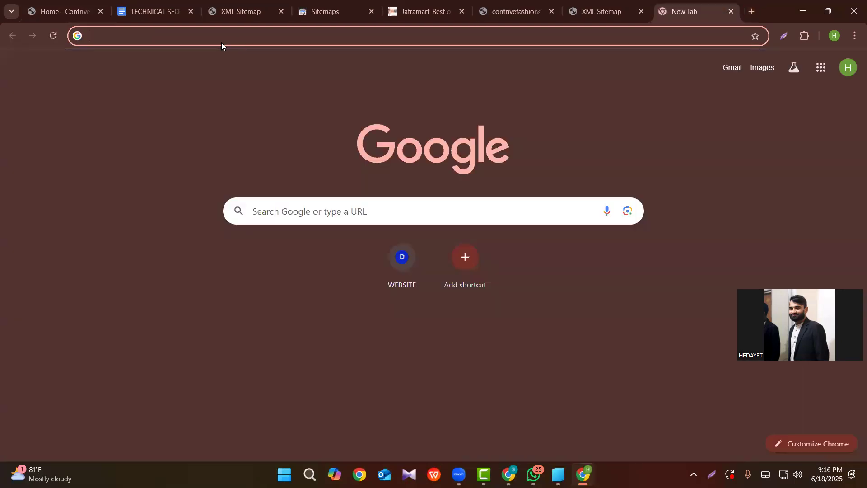
{"action": "right_click", "coordinate": [222, 43]}
{"action": "left_click", "coordinate": [264, 140]}
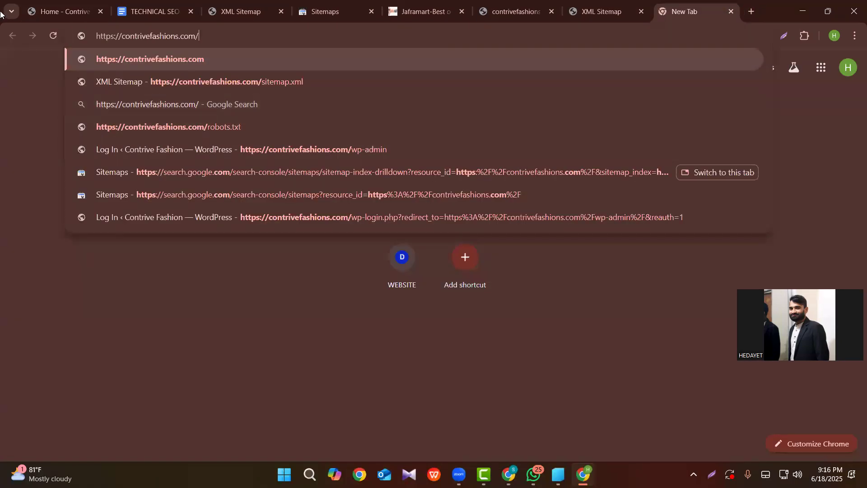
{"action": "type", "text": "robo"}
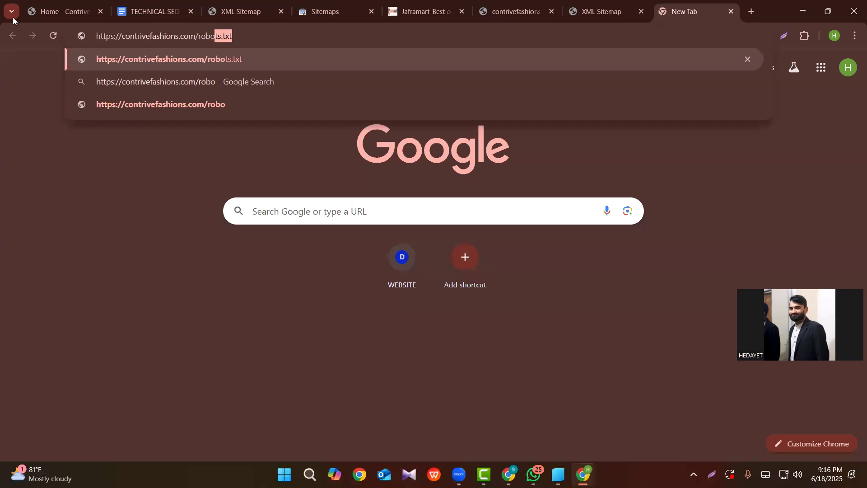
{"action": "type", "text": "ts.txt"}
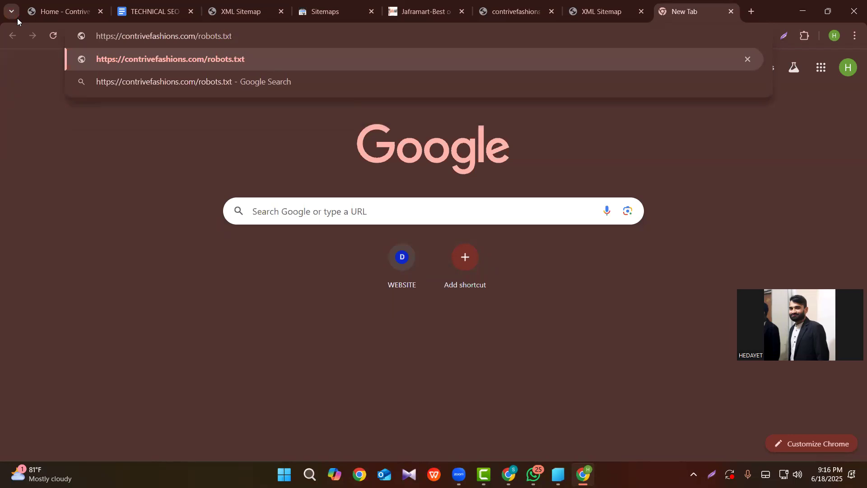
{"action": "key", "text": "Return"}
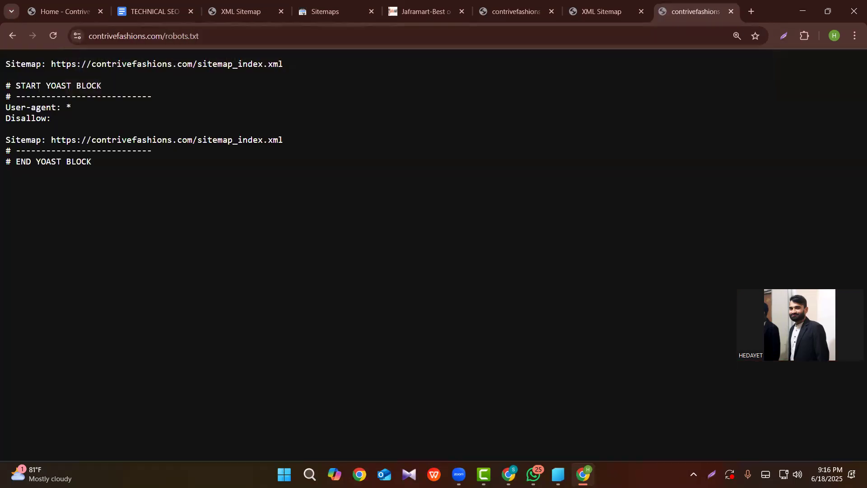
- Copy the entire text of the robots.txt page
{"action": "left_click_drag", "start_coordinate": [137, 198], "coordinate": [1, 4]}
{"action": "right_click", "coordinate": [51, 111]}
{"action": "left_click", "coordinate": [59, 119]}
- Glance at the Google Docs document and open Contrive Fashion's WordPress dashboard from the site's home page
{"action": "left_click", "coordinate": [144, 11]}
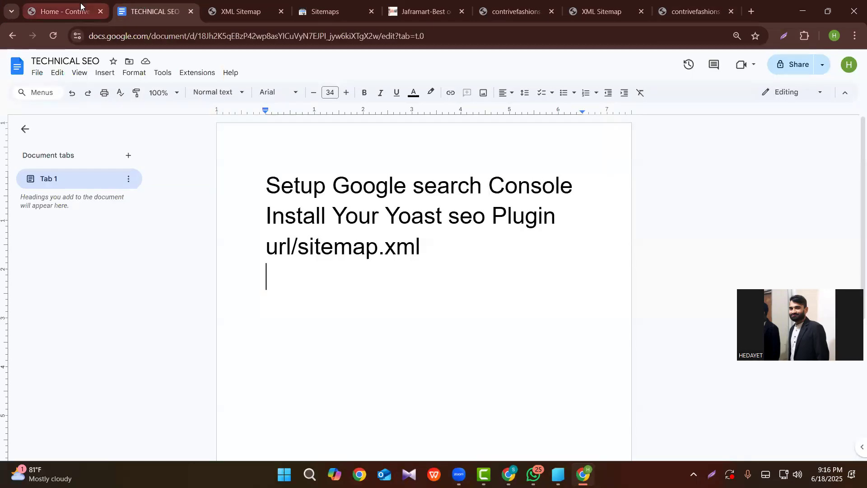
{"action": "left_click", "coordinate": [81, 6]}
{"action": "mouse_move", "coordinate": [81, 63]}
{"action": "left_click", "coordinate": [76, 86]}
- Open the File editor among Yoast SEO's tools
{"action": "scroll", "coordinate": [125, 368], "scroll_direction": "down", "scroll_amount": 3}
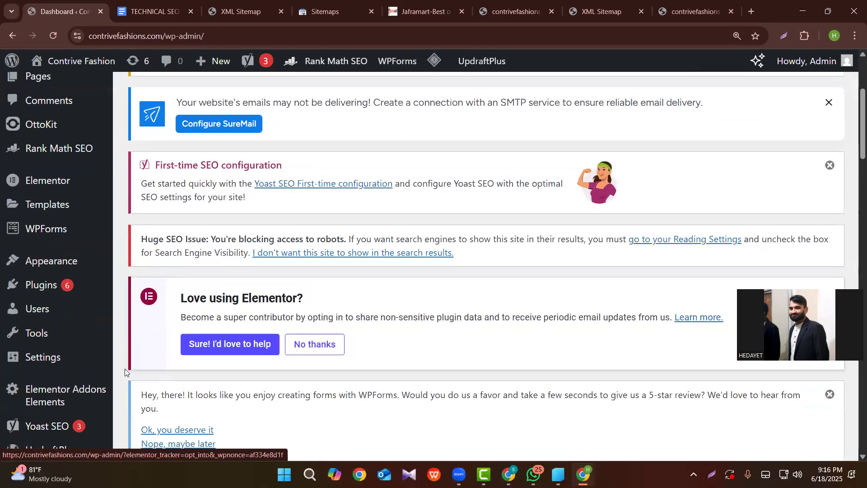
{"action": "scroll", "coordinate": [125, 368], "scroll_direction": "down", "scroll_amount": 1}
{"action": "mouse_move", "coordinate": [86, 371]}
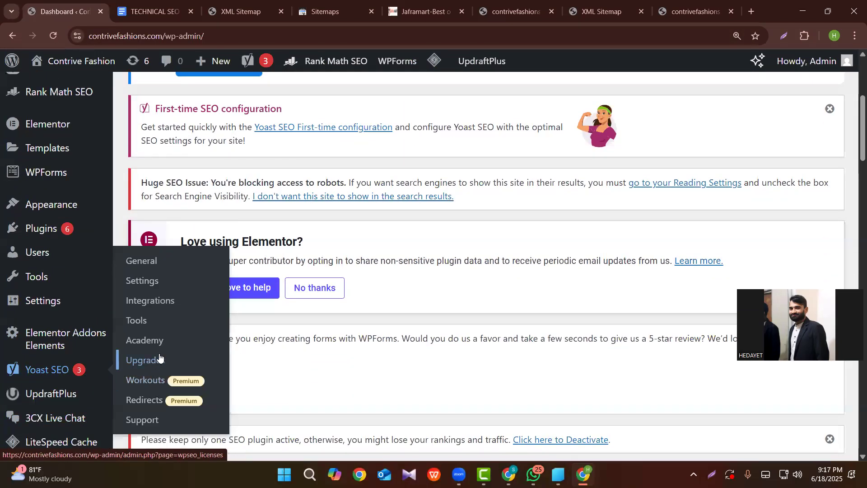
{"action": "left_click", "coordinate": [175, 319]}
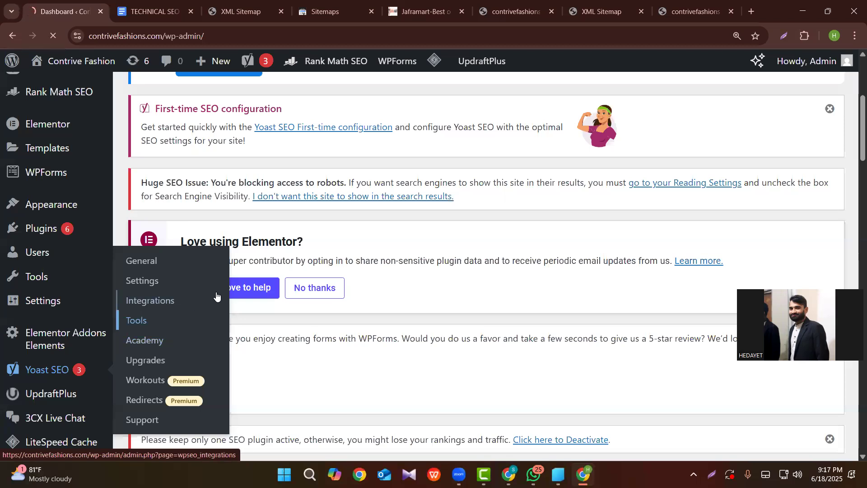
{"action": "scroll", "coordinate": [215, 276], "scroll_direction": "down", "scroll_amount": 6}
{"action": "scroll", "coordinate": [215, 276], "scroll_direction": "down", "scroll_amount": 2}
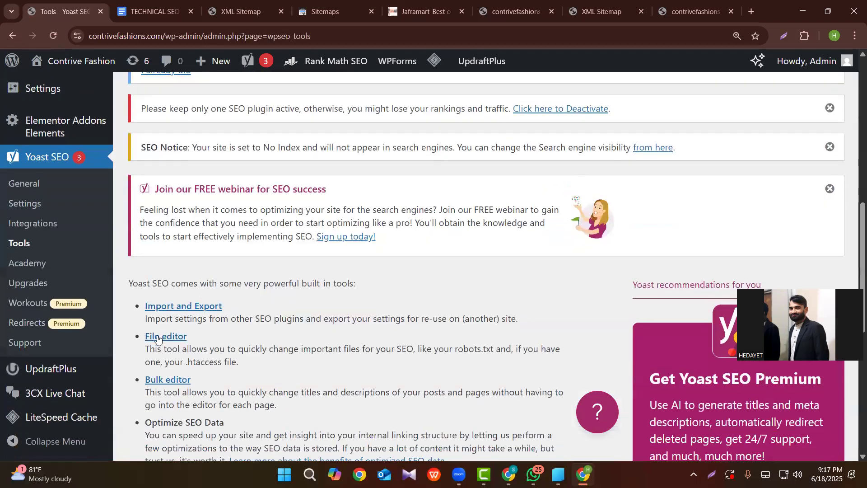
{"action": "left_click", "coordinate": [157, 338]}
- Examine the robots.txt content in Yoast SEO's file editor
{"action": "scroll", "coordinate": [302, 276], "scroll_direction": "down", "scroll_amount": 2}
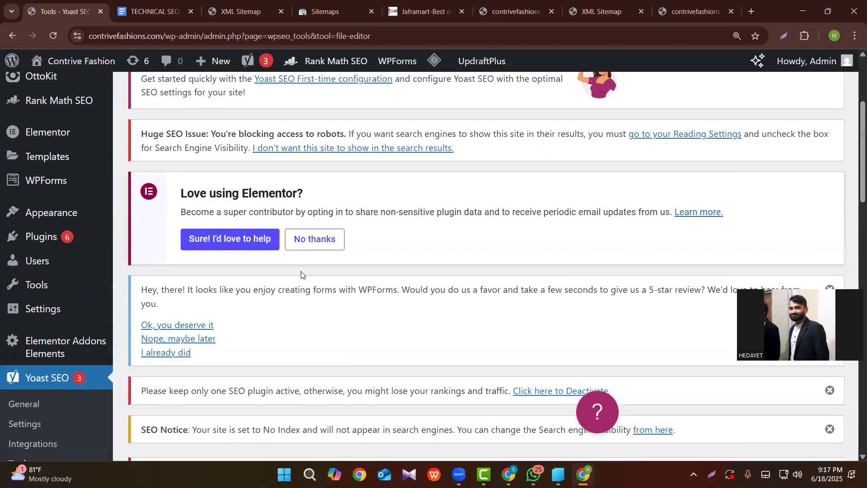
{"action": "scroll", "coordinate": [301, 275], "scroll_direction": "down", "scroll_amount": 12}
{"action": "left_click", "coordinate": [277, 211]}
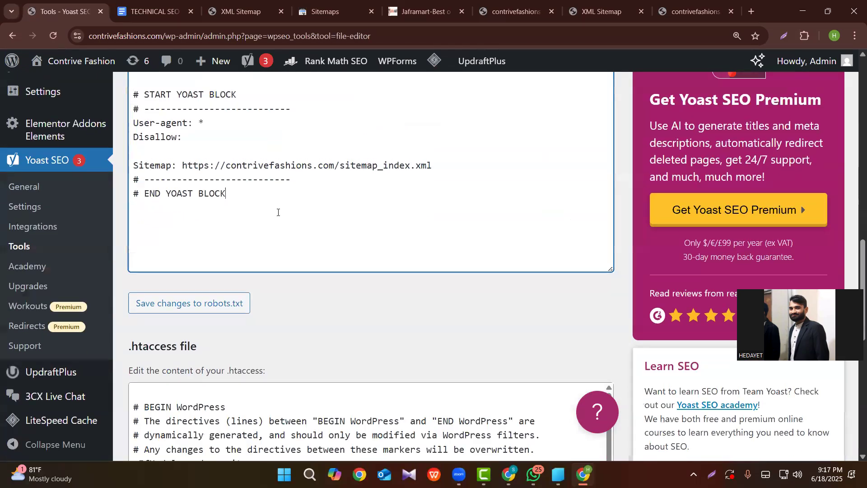
{"action": "scroll", "coordinate": [277, 213], "scroll_direction": "up", "scroll_amount": 6}
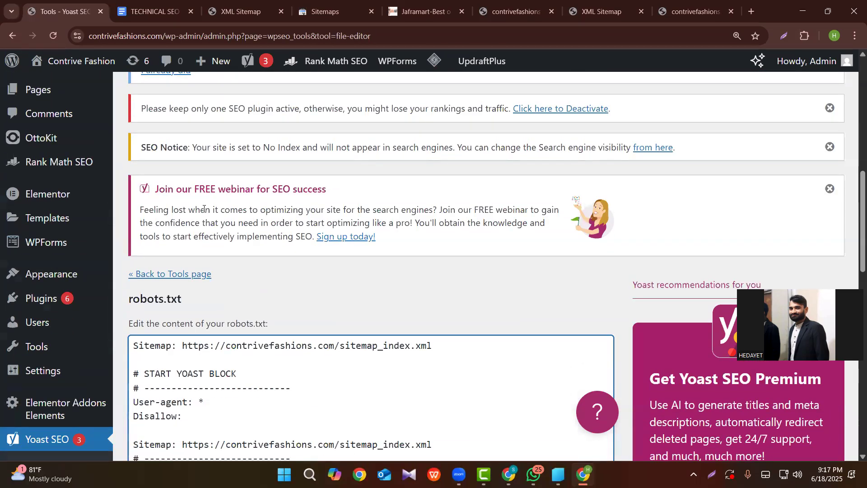
{"action": "scroll", "coordinate": [18, 329], "scroll_direction": "down", "scroll_amount": 3}
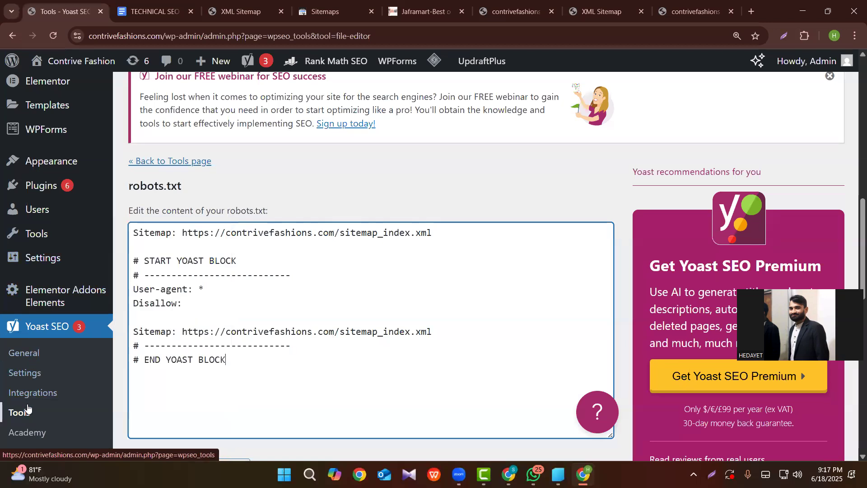
{"action": "scroll", "coordinate": [27, 408], "scroll_direction": "up", "scroll_amount": 1}
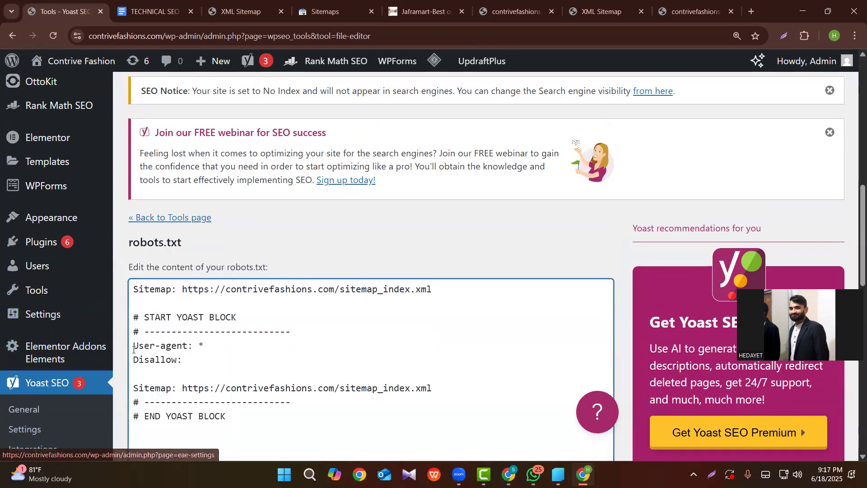
- Open WordPress's Reading settings and check the search engine visibility option
{"action": "mouse_move", "coordinate": [86, 321]}
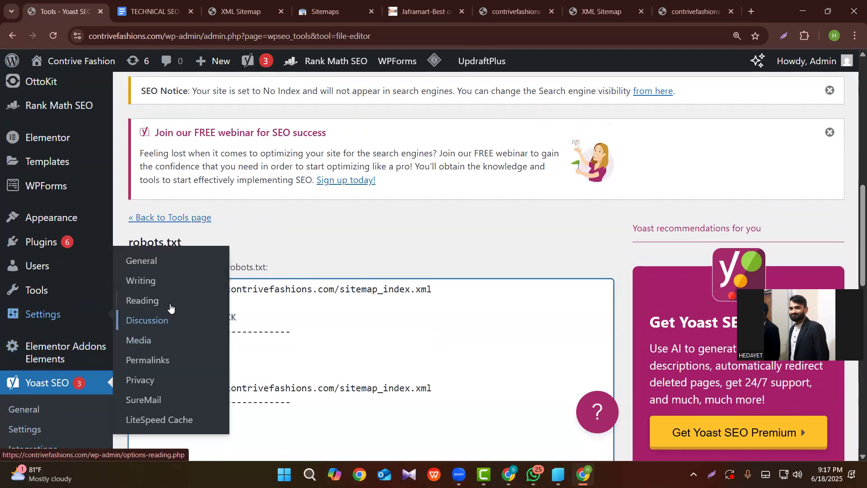
{"action": "left_click", "coordinate": [176, 303]}
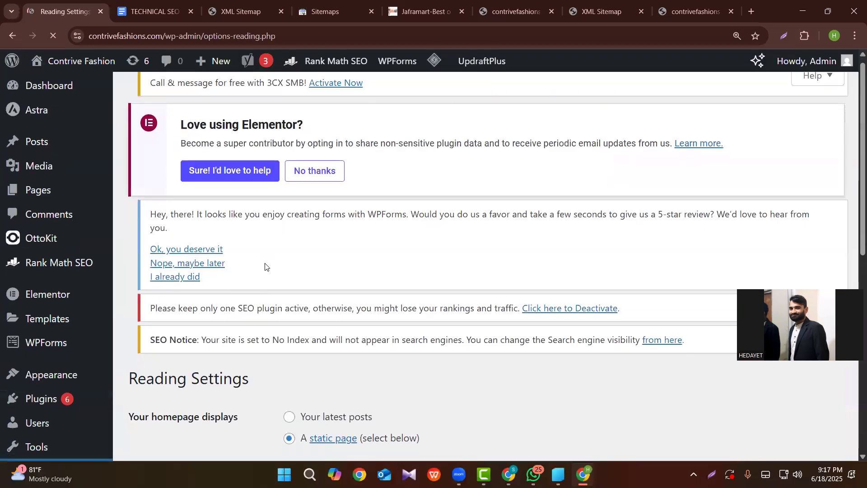
{"action": "scroll", "coordinate": [248, 298], "scroll_direction": "down", "scroll_amount": 8}
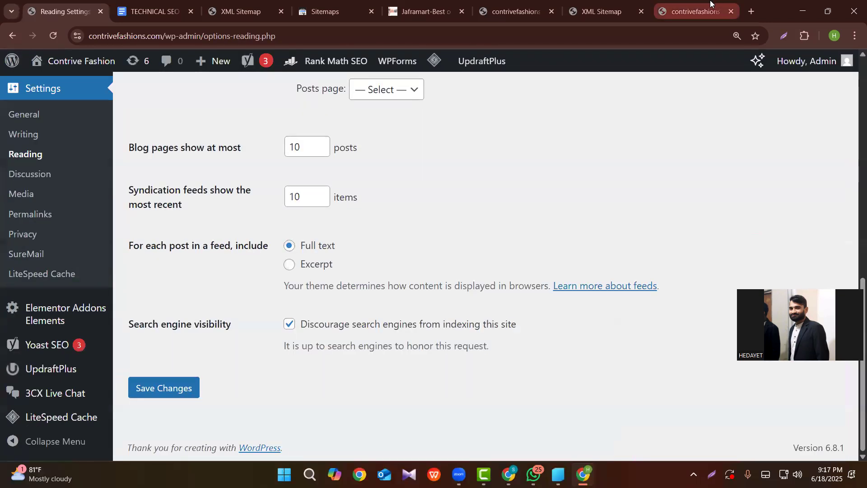
- Switch to the TECHNICAL SEO document in Google Docs and add the line "Google search console" below "url/sitemap.xml"
{"action": "left_click", "coordinate": [696, 12]}
{"action": "left_click", "coordinate": [195, 3]}
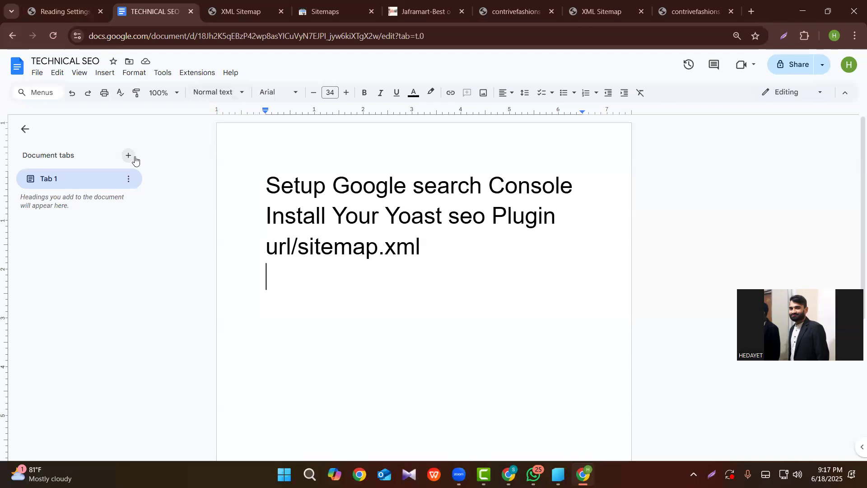
{"action": "type", "text": "G"}
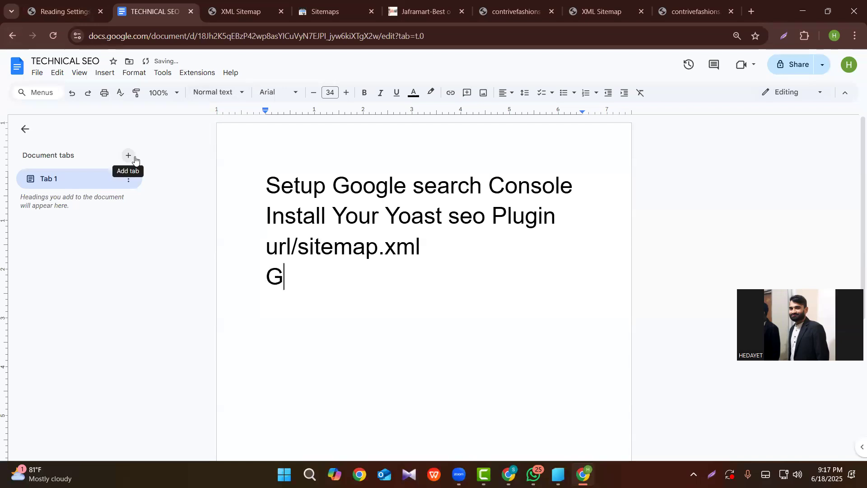
{"action": "type", "text": "oogle searcx"}
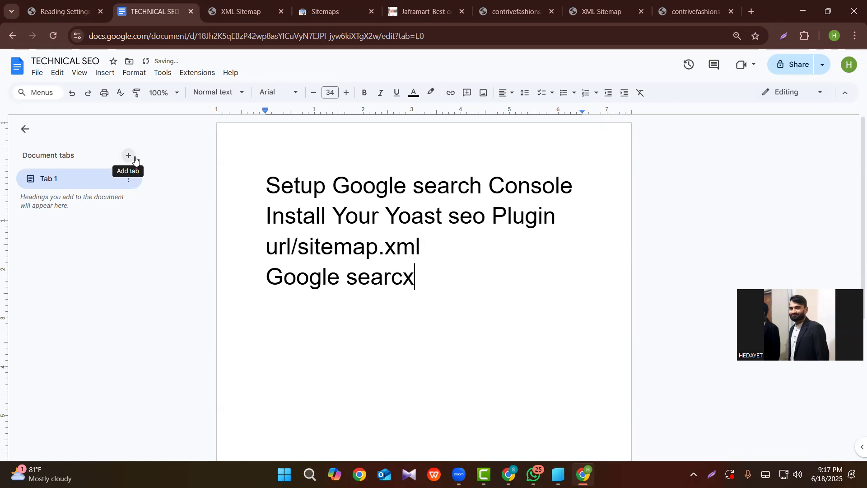
{"action": "key", "text": "BackSpace"}
{"action": "type", "text": "c"}
{"action": "key", "text": "BackSpace"}
{"action": "type", "text": "h console"}
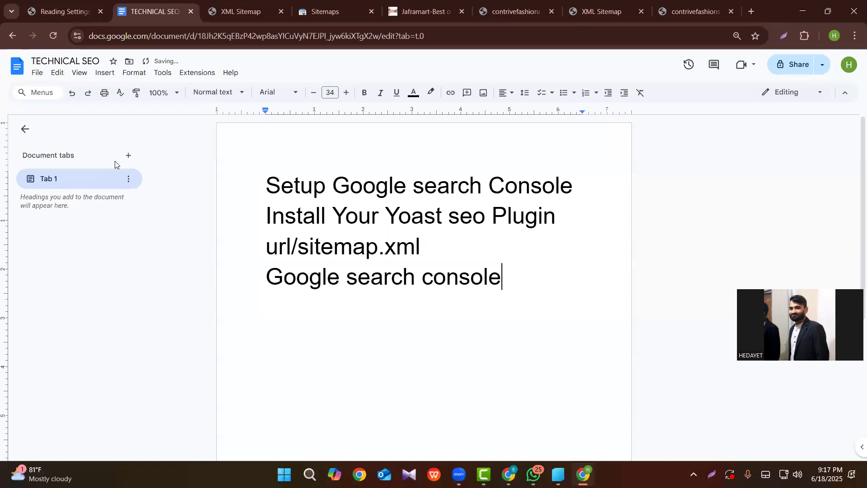
- Extend the "Google search console" line with "-subsite"
{"action": "type", "text": "-"}
{"action": "type", "text": "surb"}
{"action": "key", "text": "BackSpace"}
{"action": "key", "text": "BackSpace"}
{"action": "type", "text": "bsite you"}
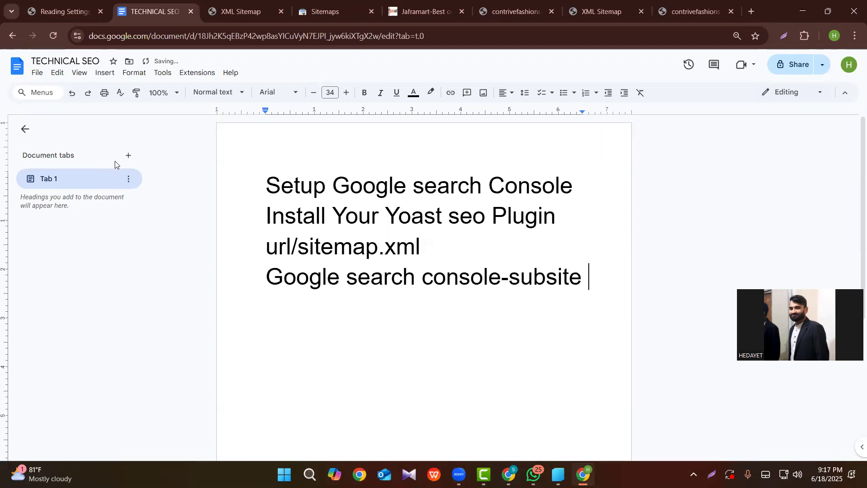